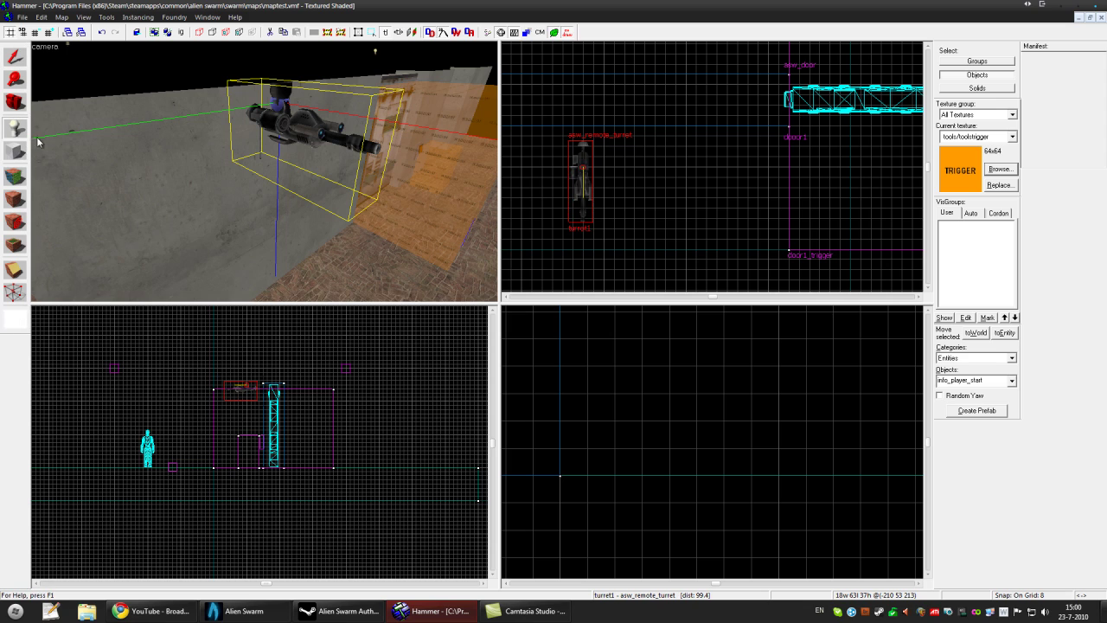
Place an info_player_start on the floor in front of the wall beside the remote turret
key(Down)
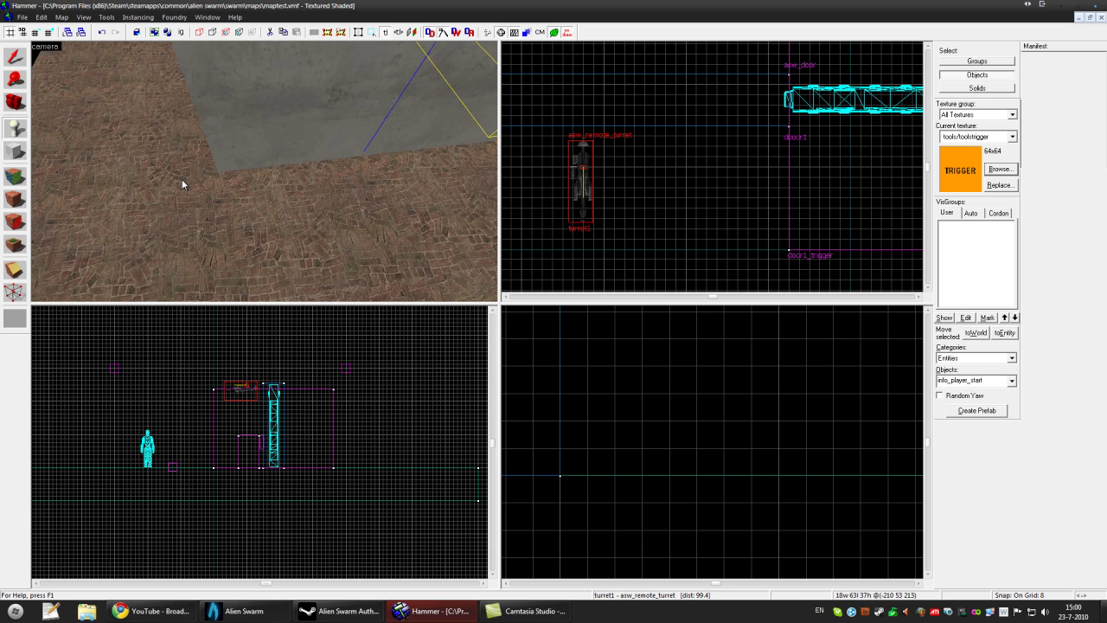
click(269, 181)
key(shift+s)
Change the new entity's class to prop_dynamic
right_click(517, 149)
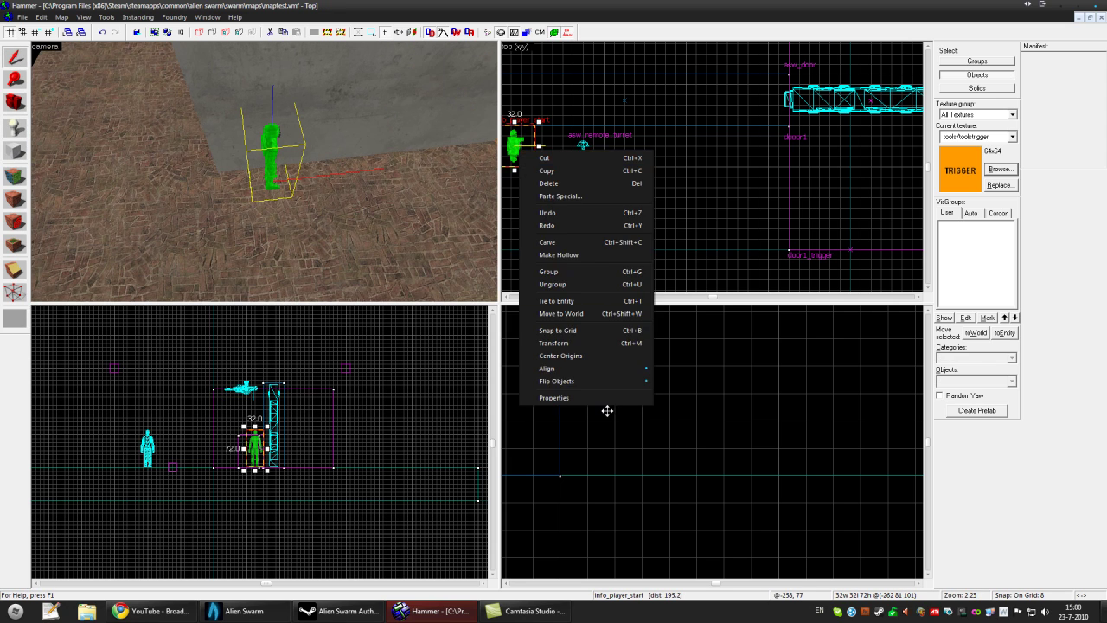
click(606, 396)
text(prop_dynamic)
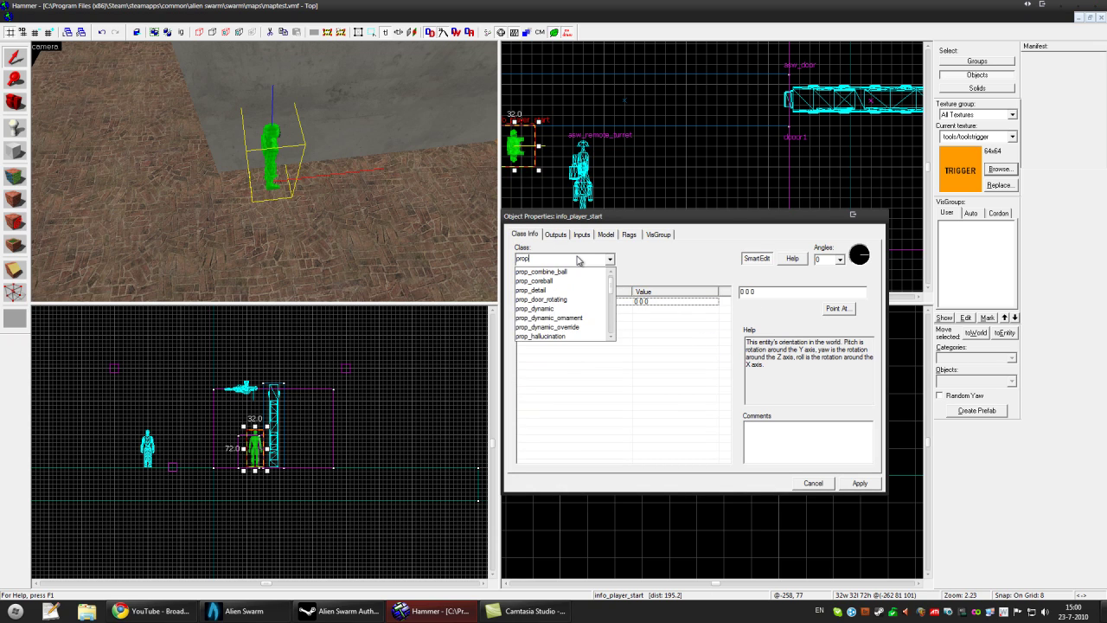
click(849, 482)
click(865, 486)
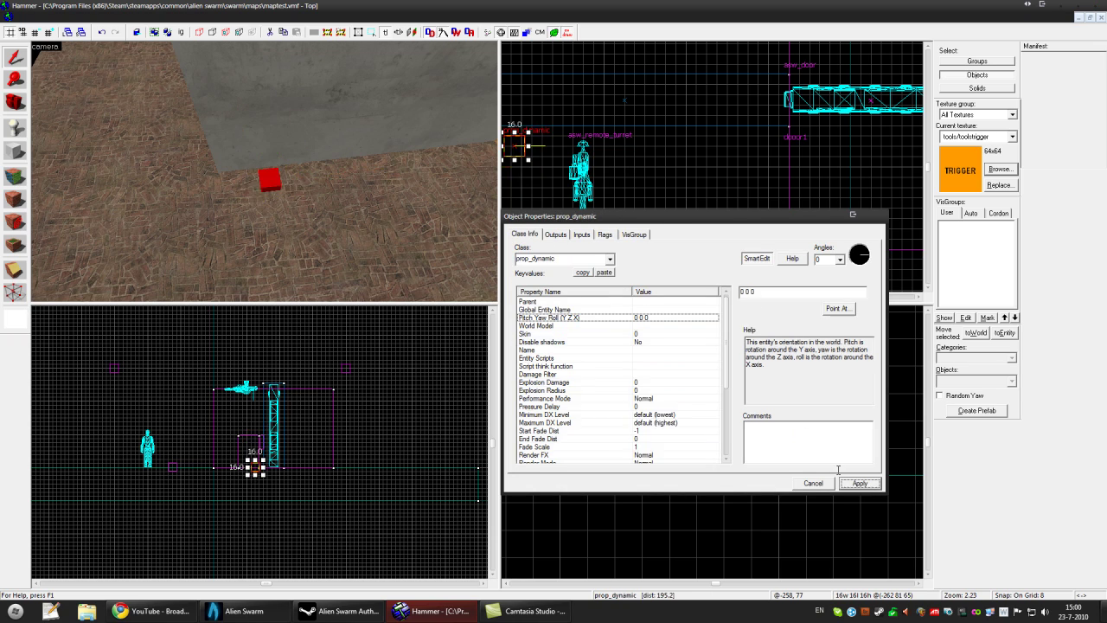
Set the prop's World Model to the panel01 computer panel
click(597, 326)
click(753, 317)
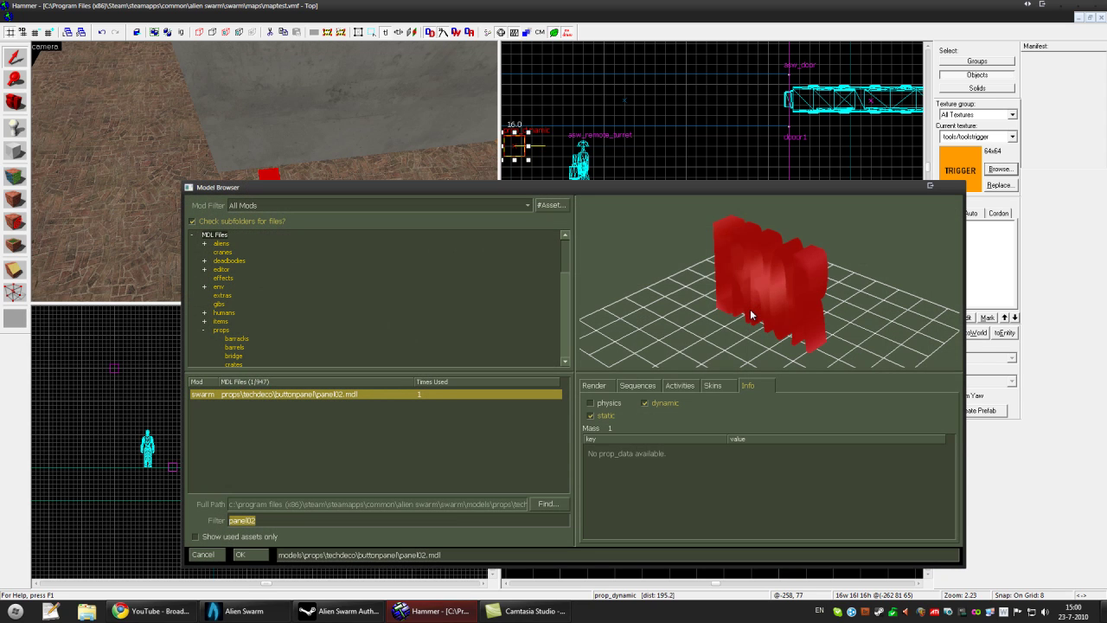
text(panel)
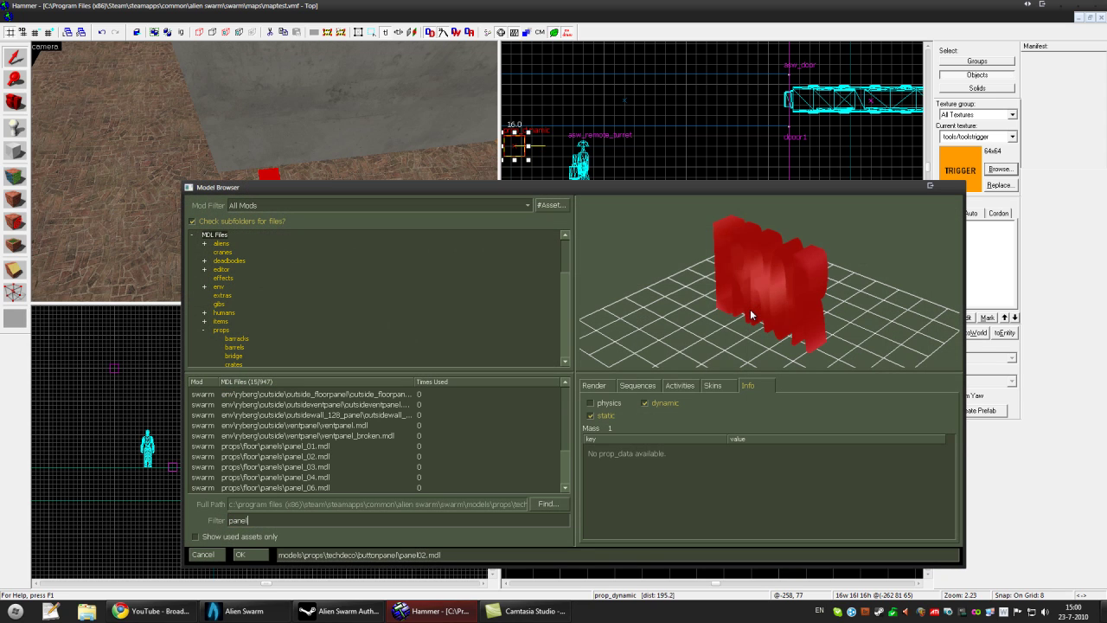
text(01)
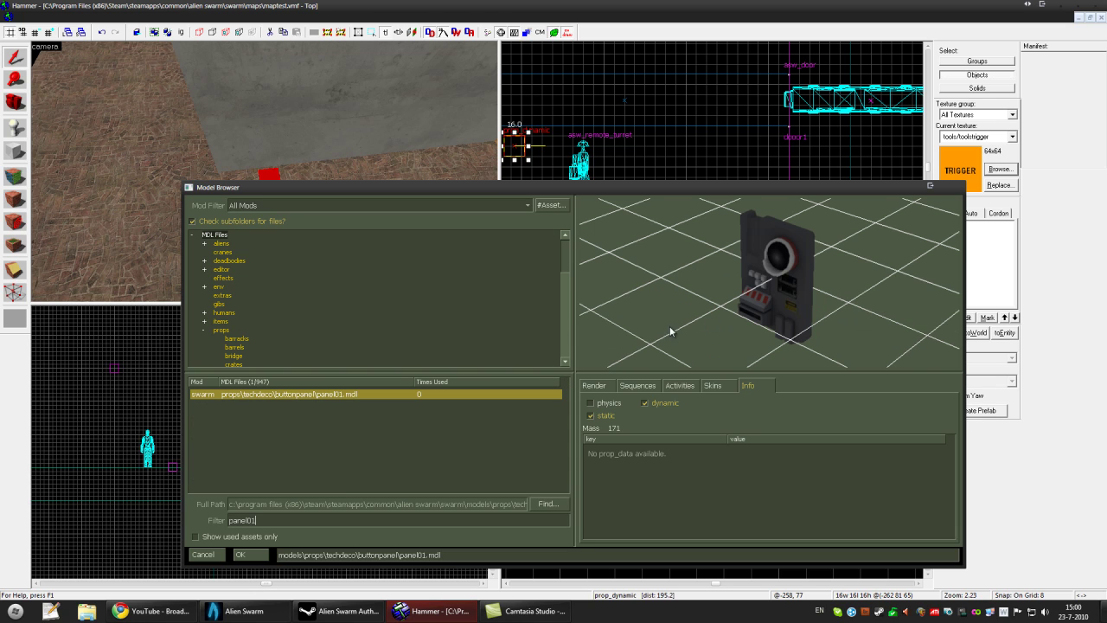
click(247, 553)
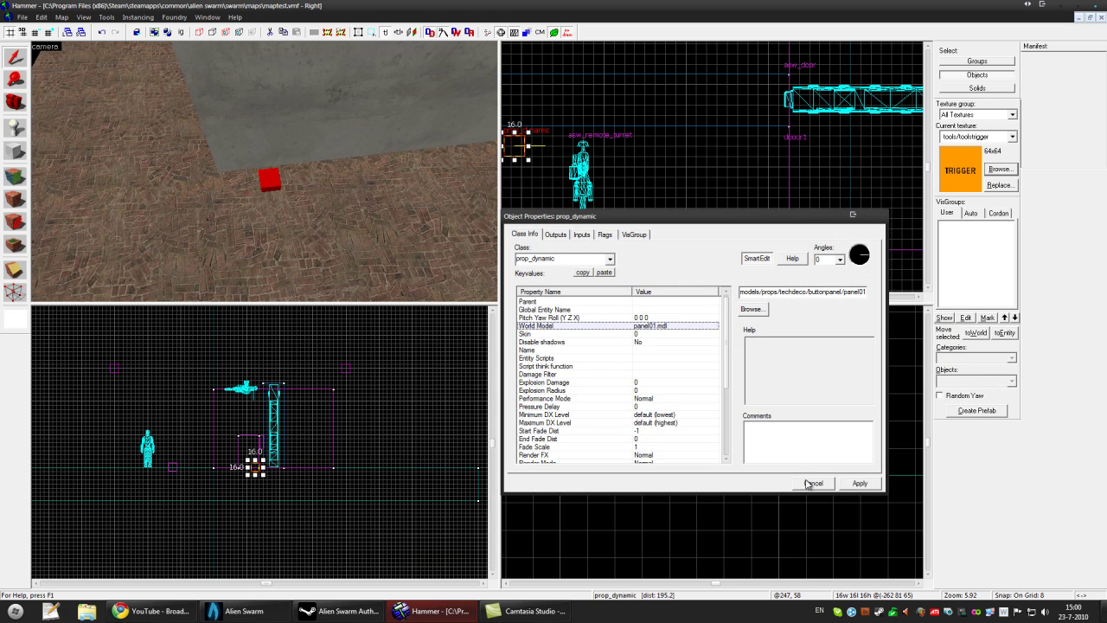
click(845, 486)
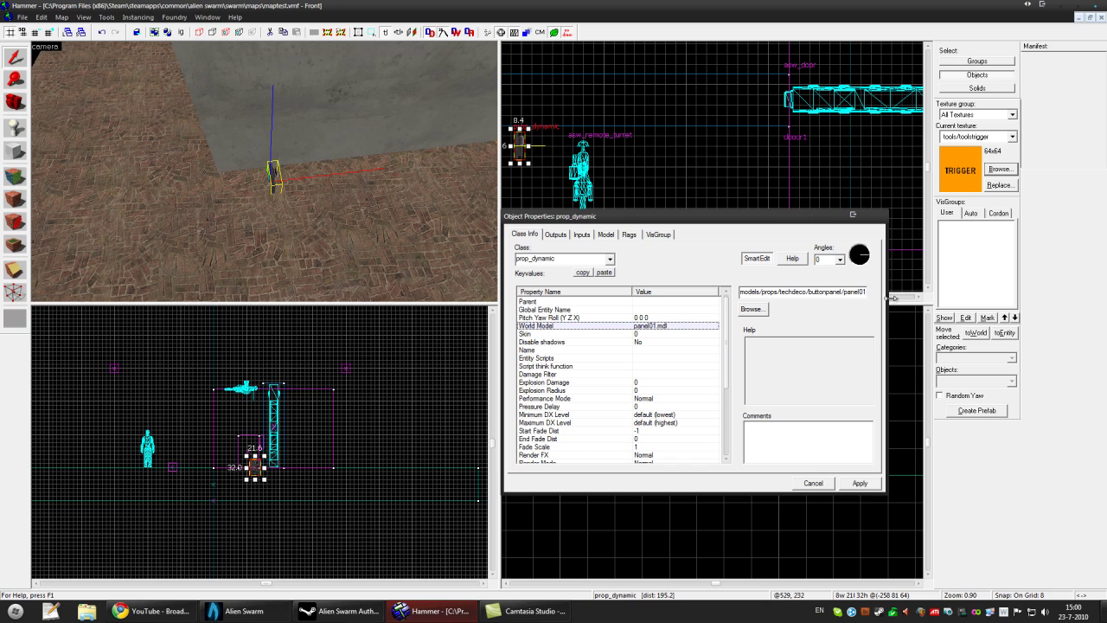
Rotate the panel to angle 270 and move it up against the wall
click(861, 258)
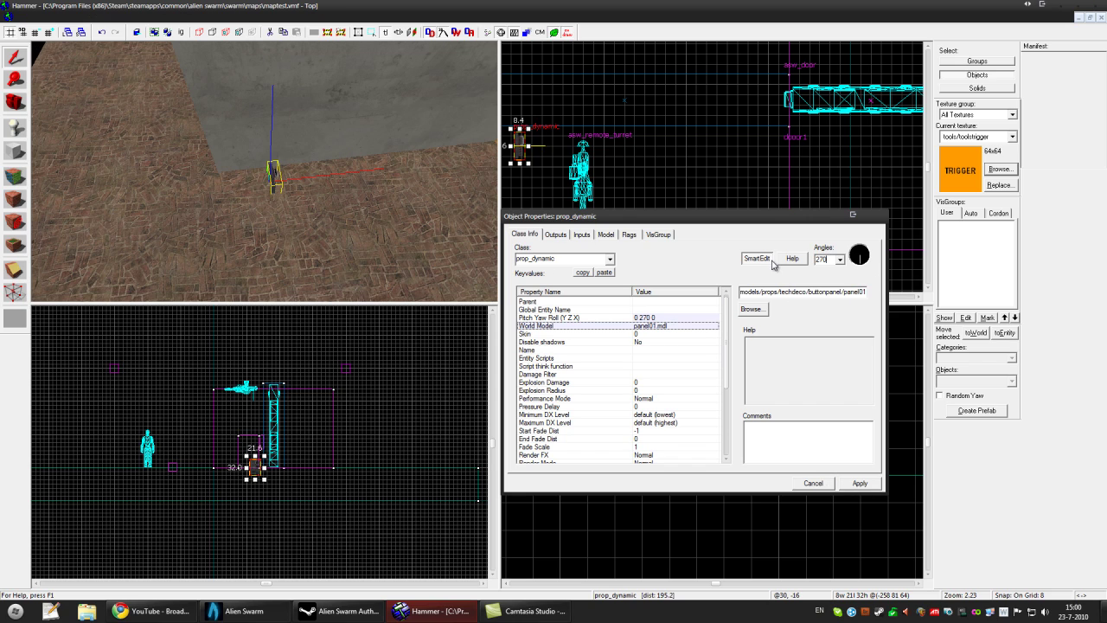
click(852, 483)
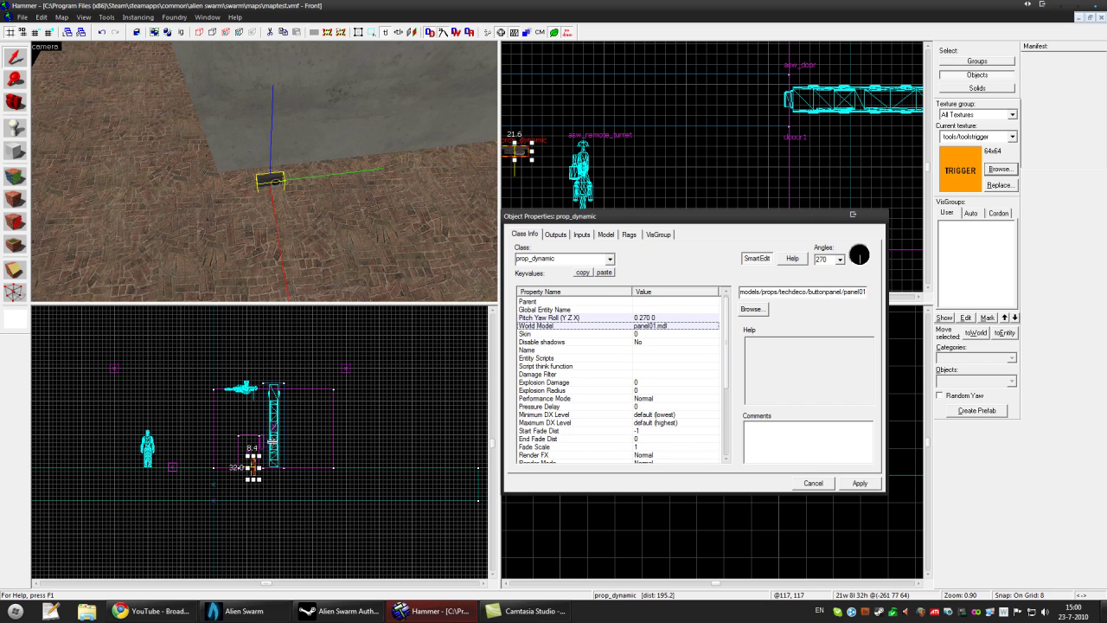
scroll(277, 450, up, 5)
scroll(277, 450, up, 3)
drag(275, 459, 329, 342)
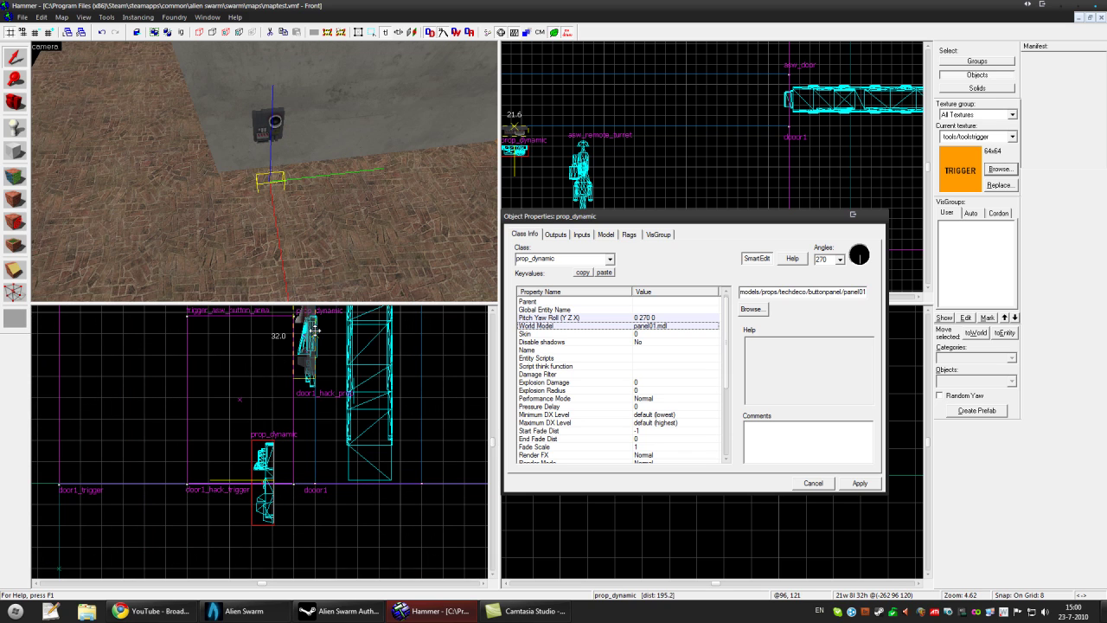
scroll(343, 388, down, 3)
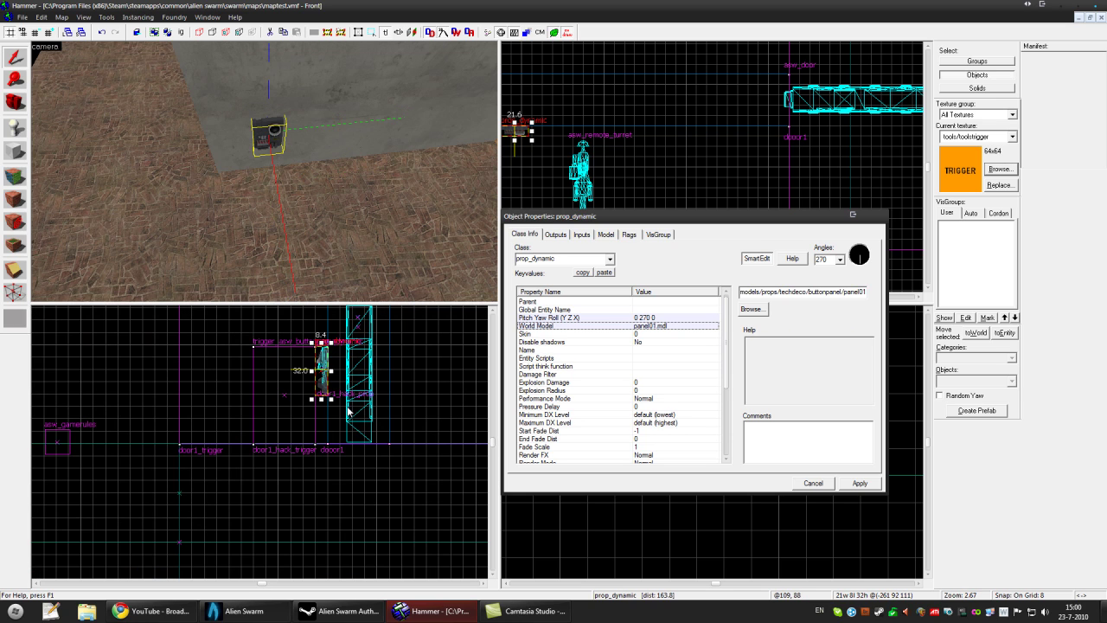
Name the panel prop turret_panel and apply it
click(628, 351)
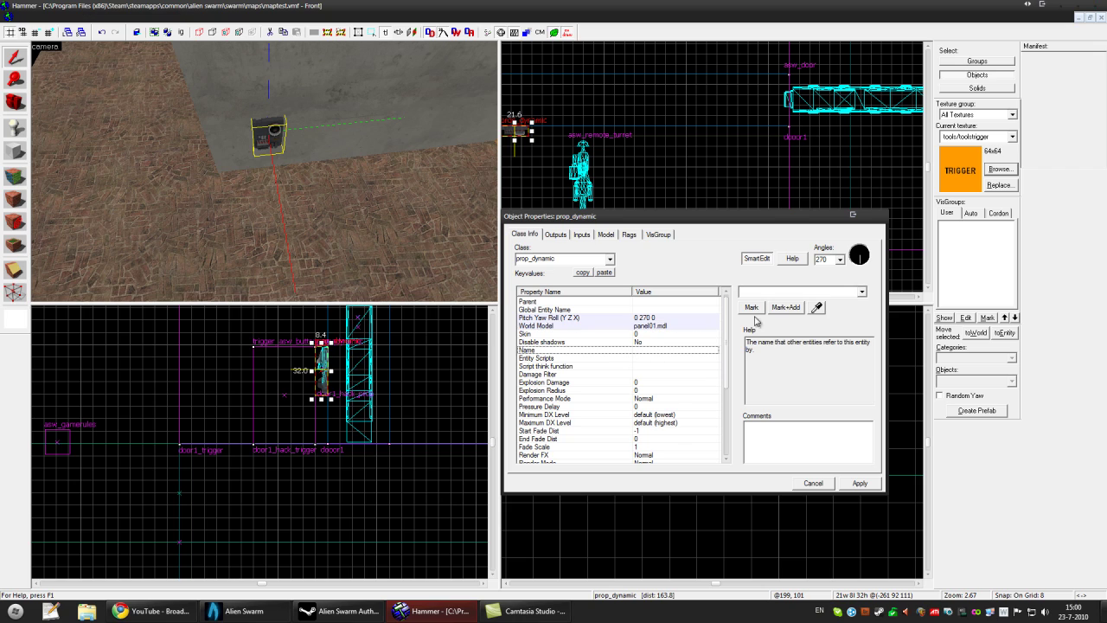
text(turret_panel)
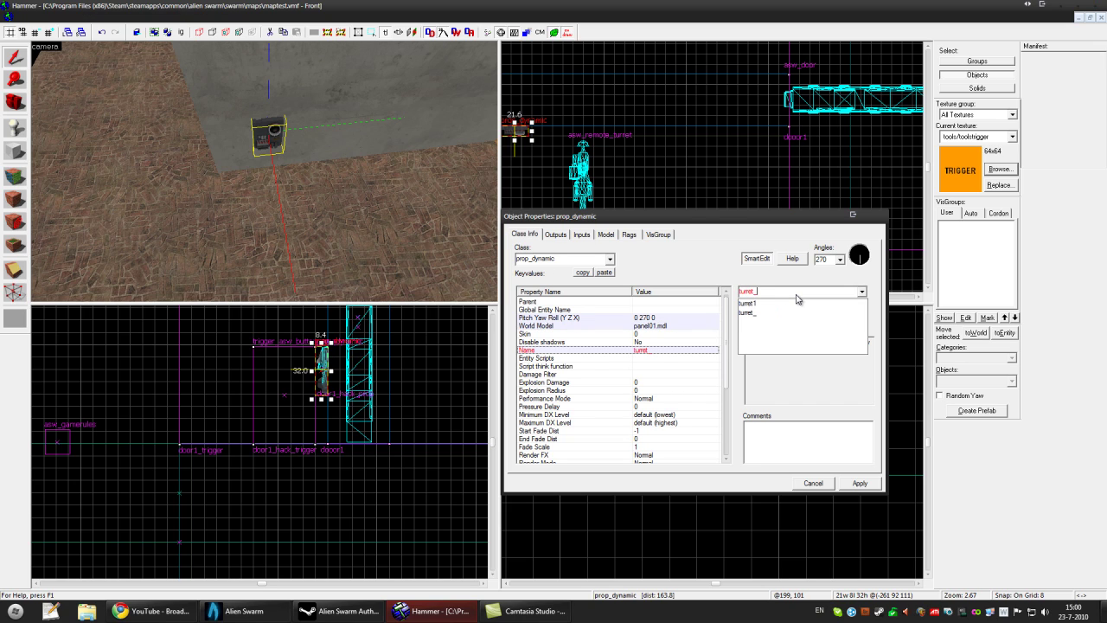
click(862, 486)
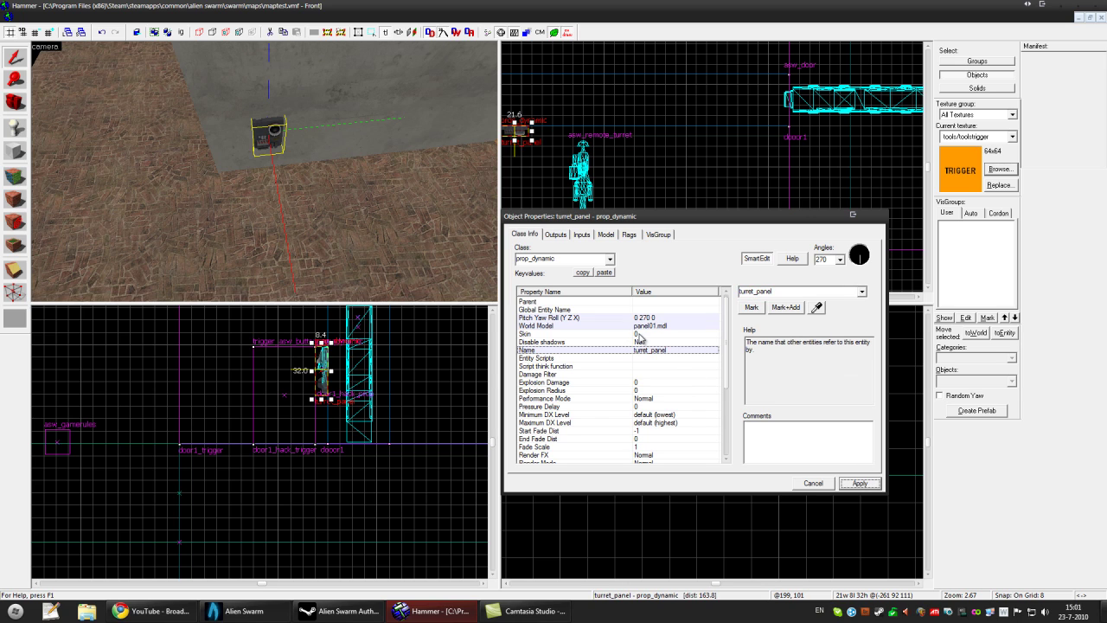
drag(729, 352, 729, 303)
drag(287, 191, 257, 157)
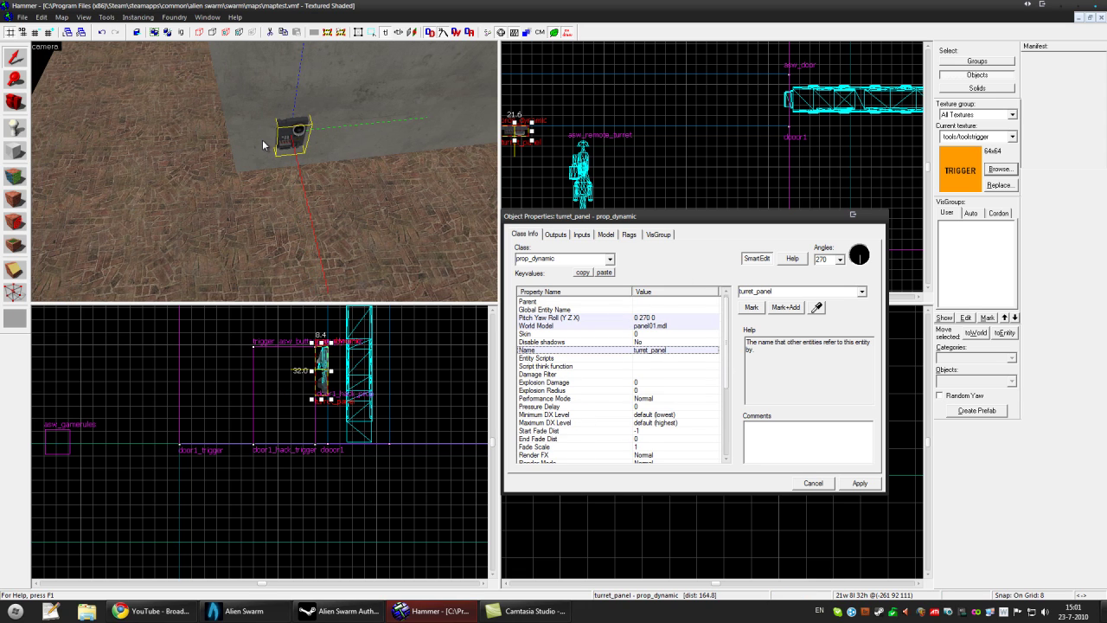
Draw a block brush about 63 units tall in front of the panel
click(14, 151)
scroll(632, 127, up, 3)
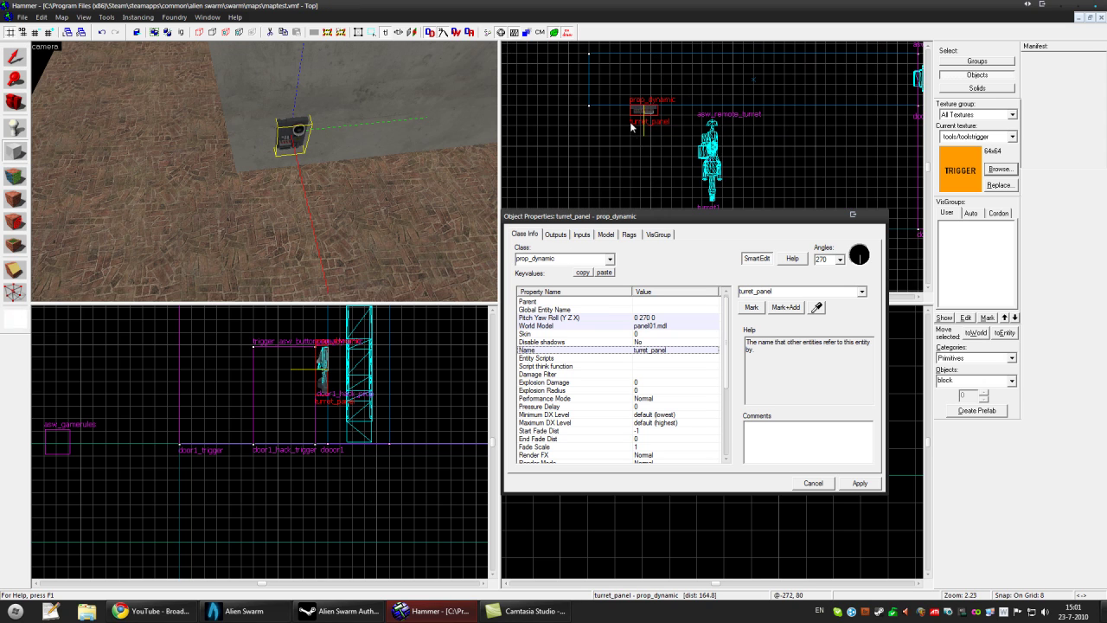
drag(614, 107, 705, 183)
drag(290, 399, 290, 447)
key(Return)
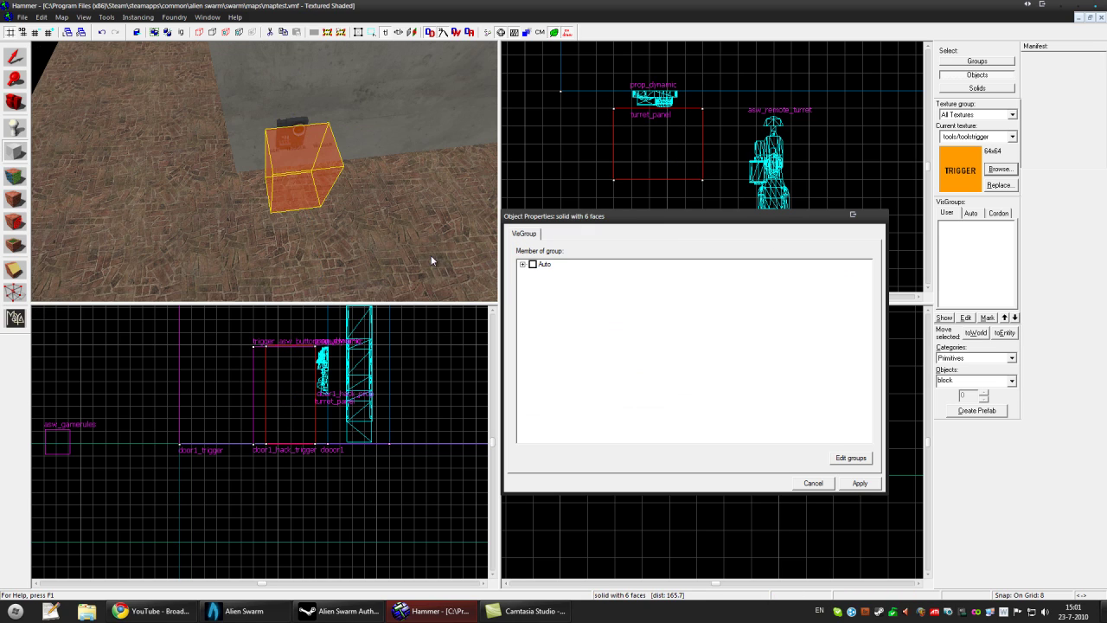
Tie the block to a trigger_asw_computer_area entity named turret_hack_trigger
key(ctrl+t)
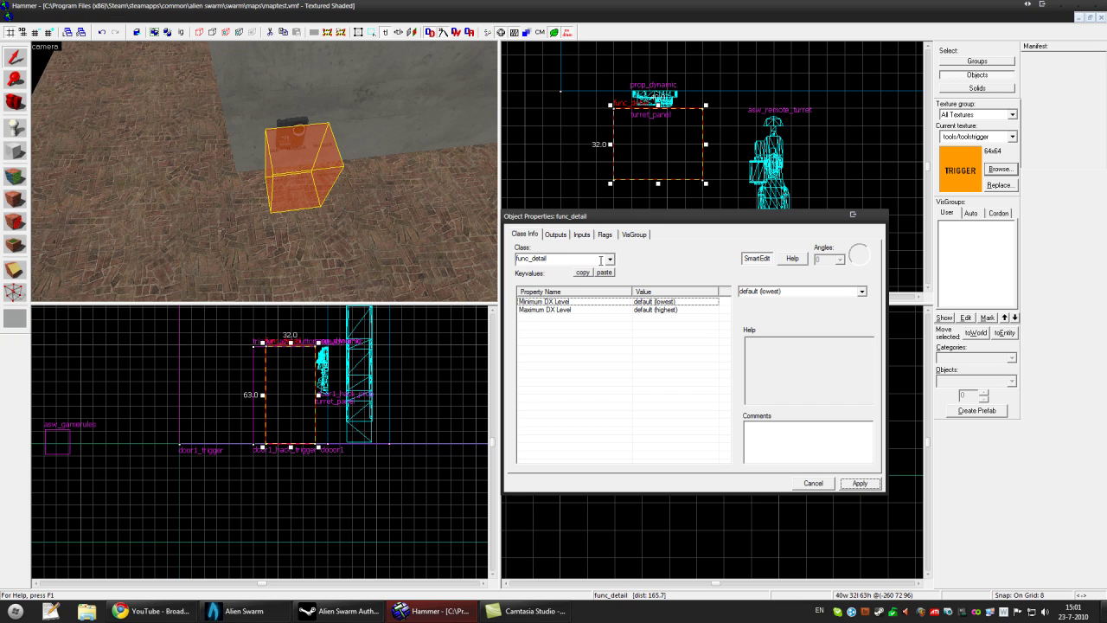
text(trigger_a)
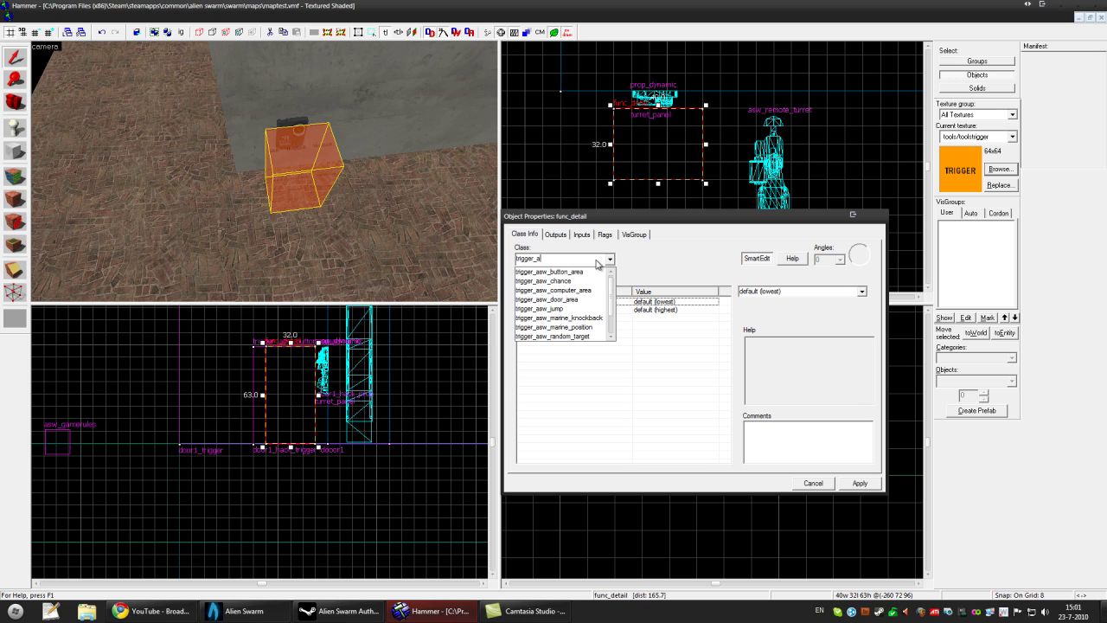
text(sw_c)
click(561, 281)
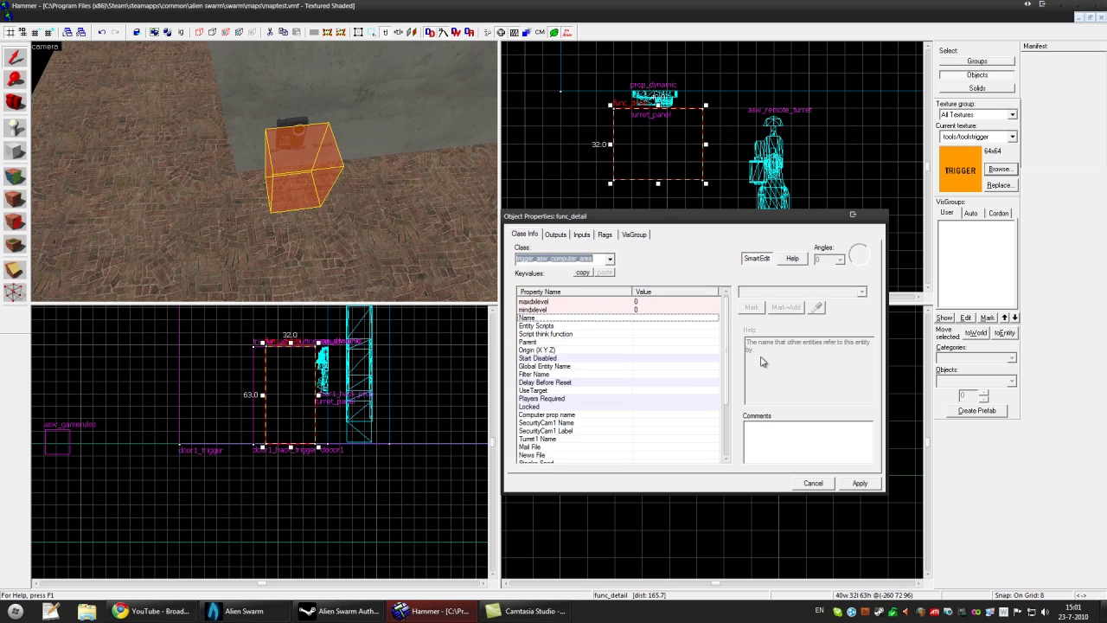
click(860, 482)
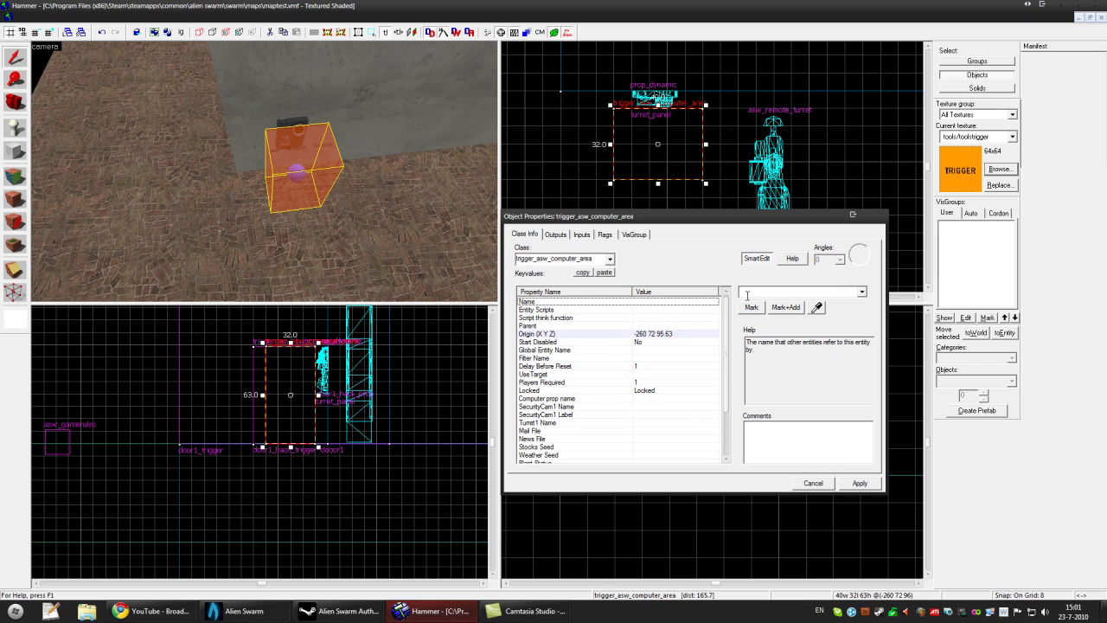
text(turret_hack_trigger)
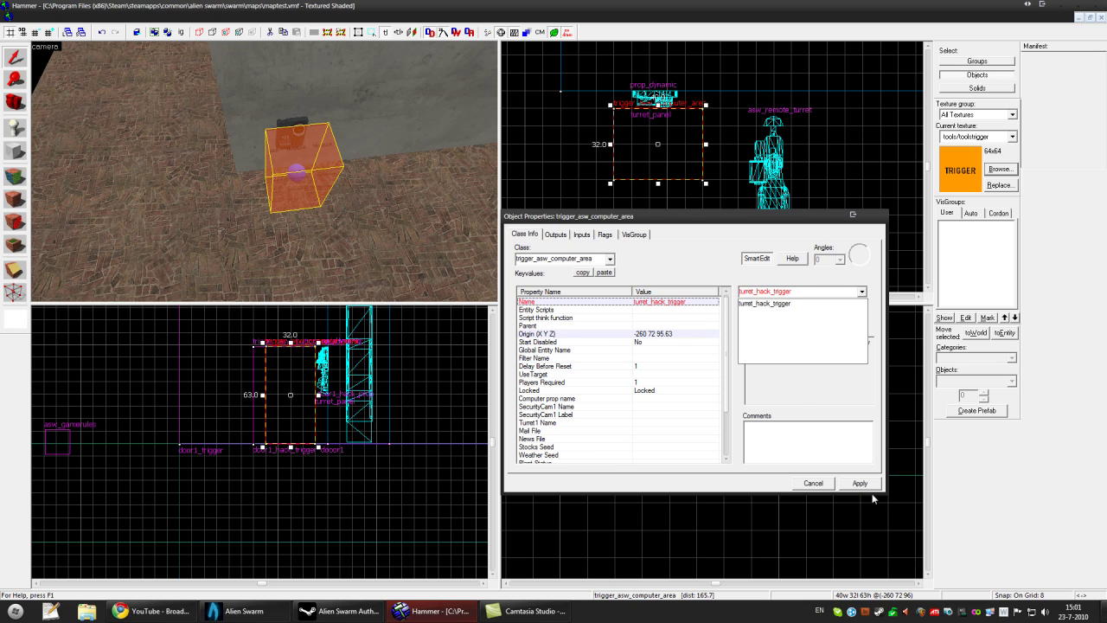
click(862, 486)
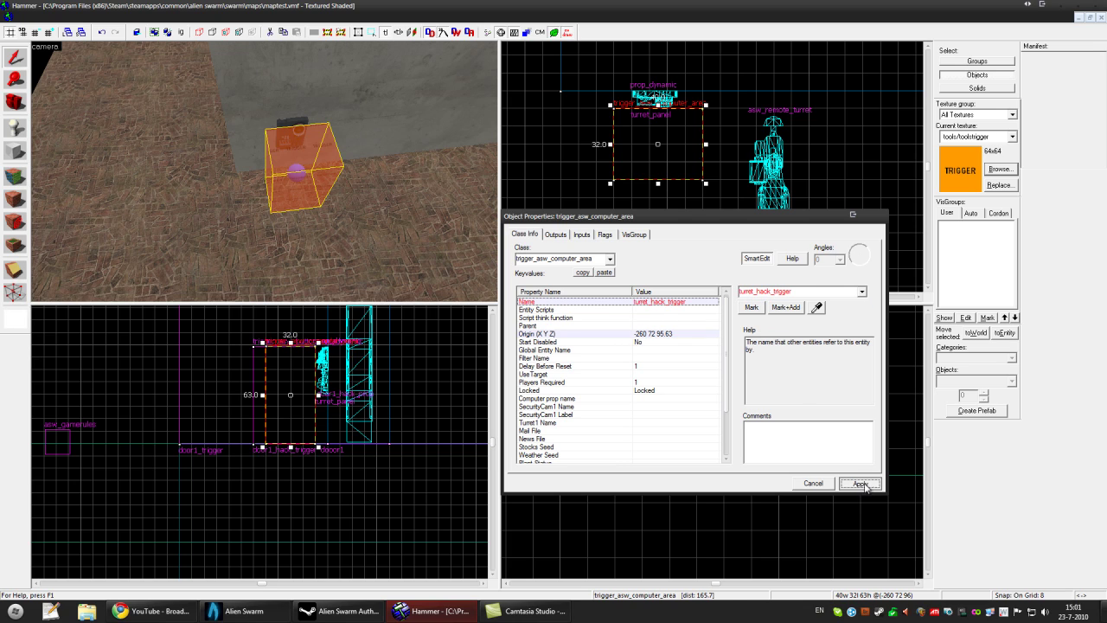
Review the UseTarget property and keep the terminal's Locked setting on Locked
scroll(727, 355, down, 2)
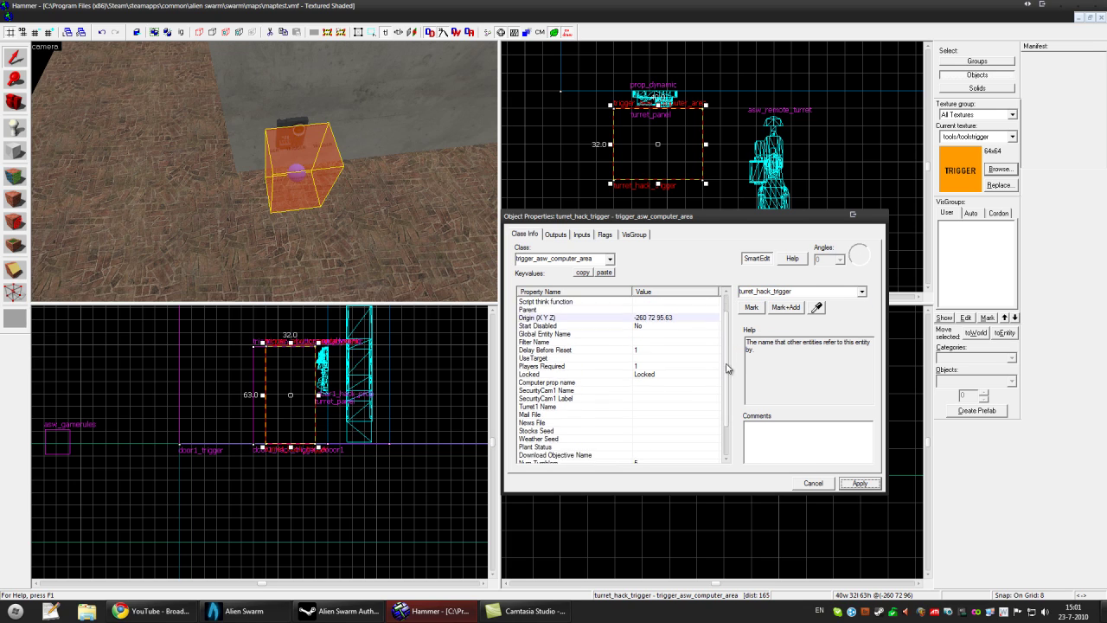
click(664, 342)
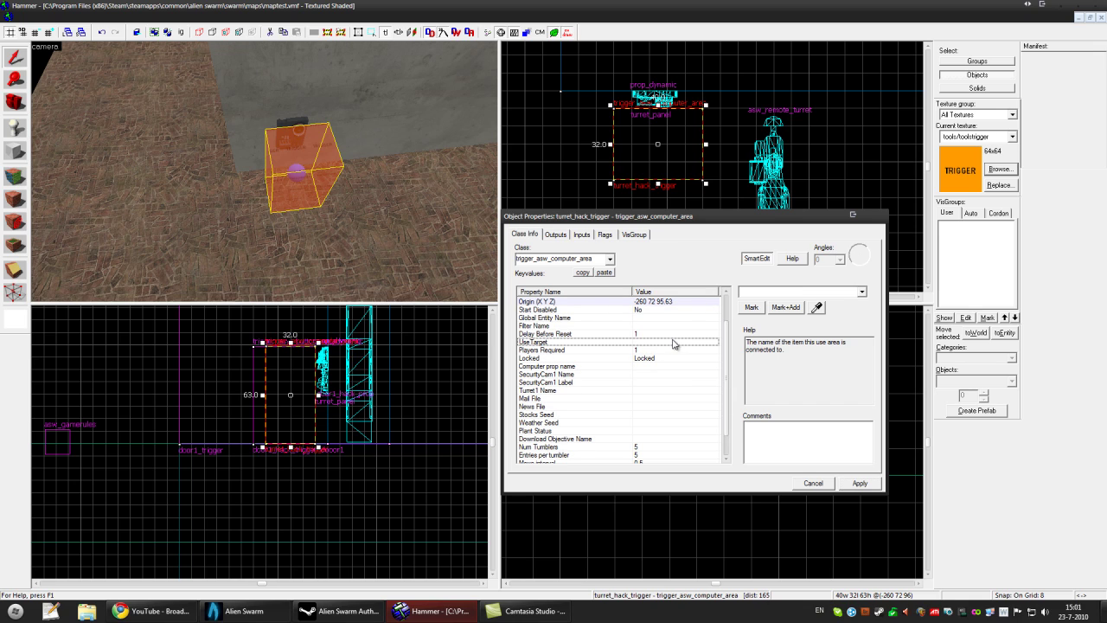
scroll(728, 362, down, 1)
click(549, 350)
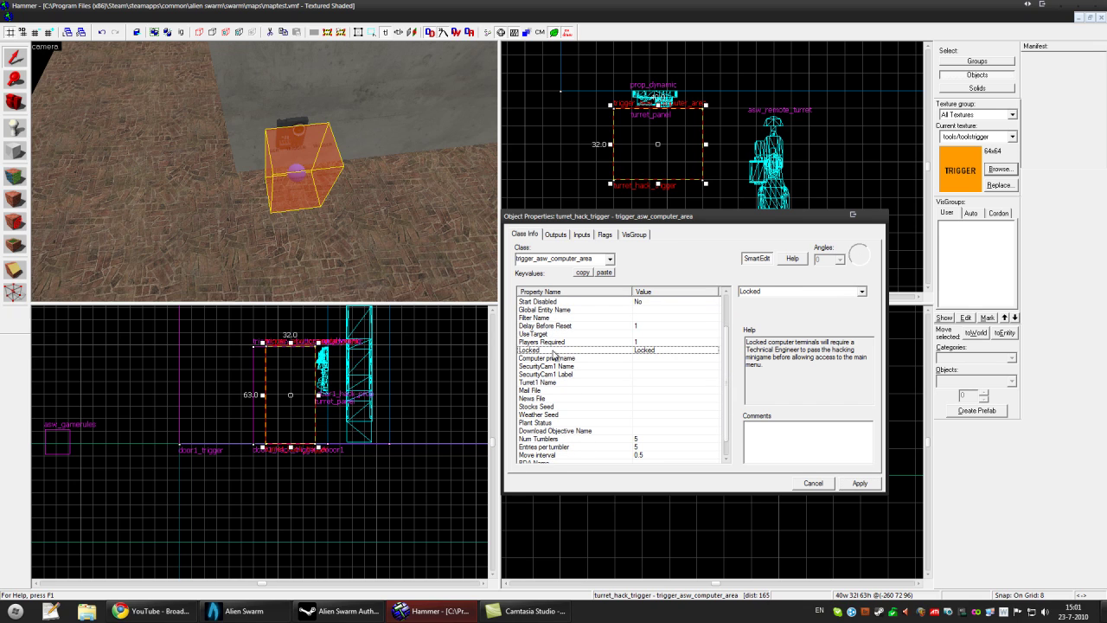
click(862, 293)
click(790, 314)
click(862, 291)
click(790, 303)
scroll(727, 390, up, 2)
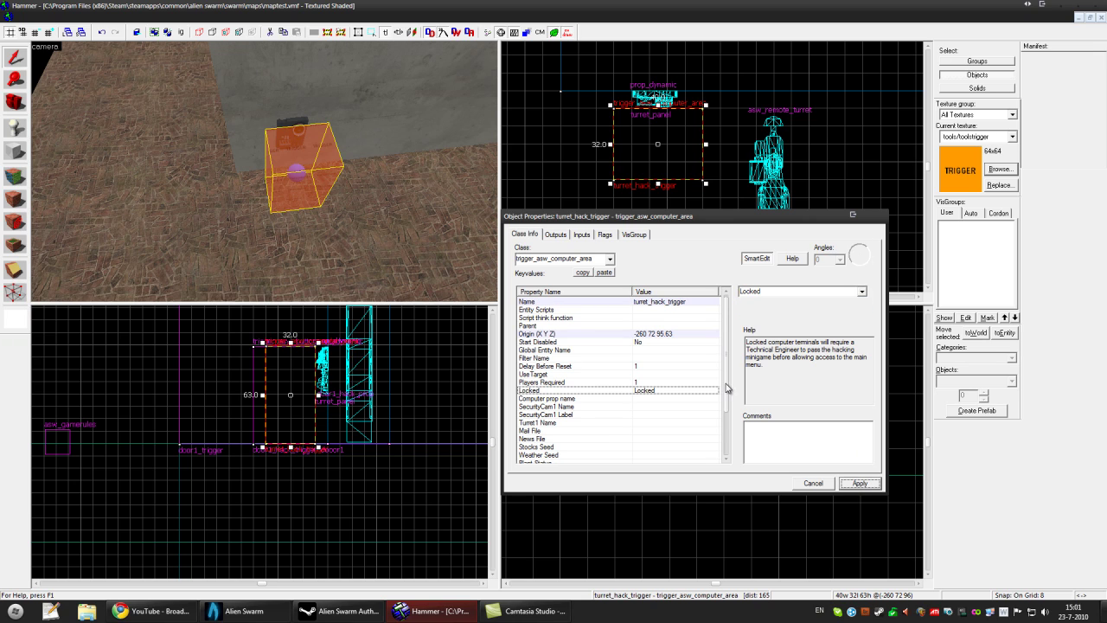
scroll(729, 374, down, 2)
Set the Computer prop name to turret_panel
click(574, 358)
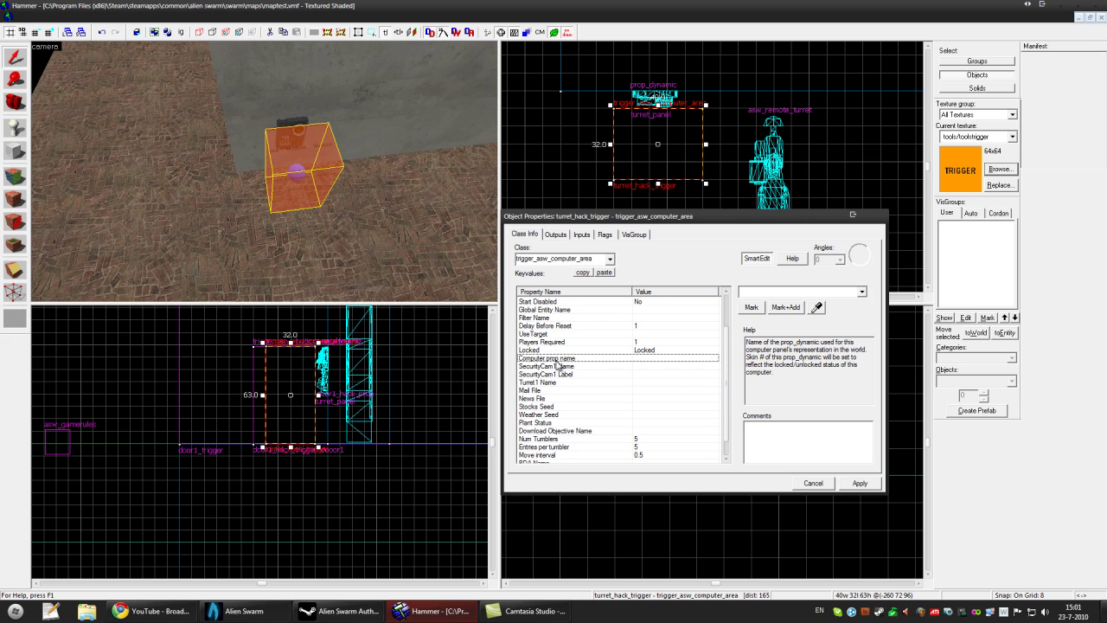
click(862, 293)
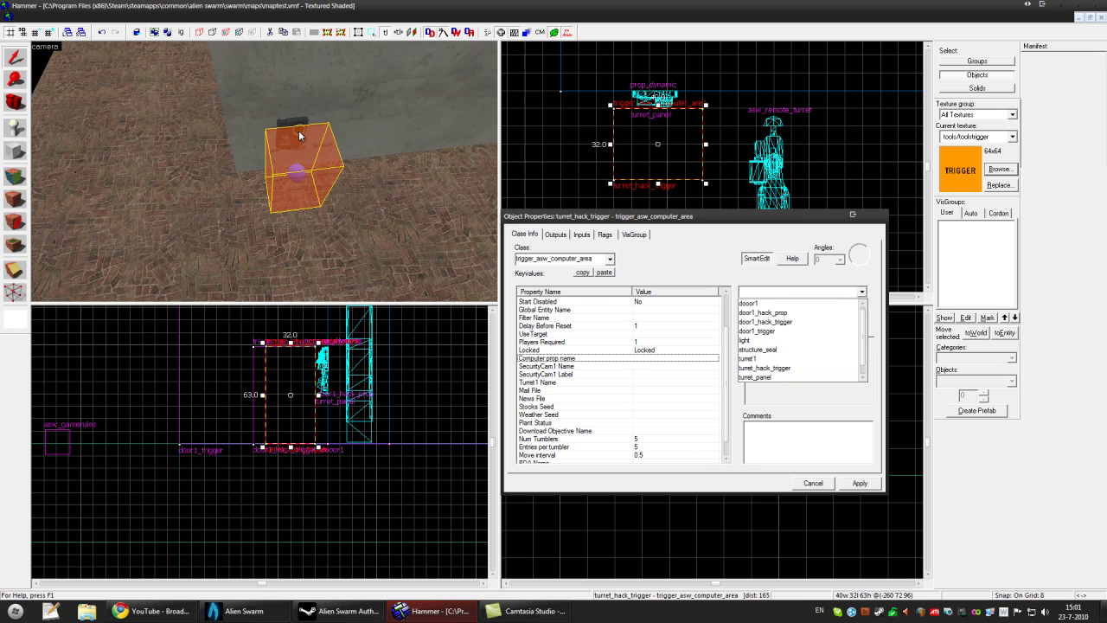
click(782, 378)
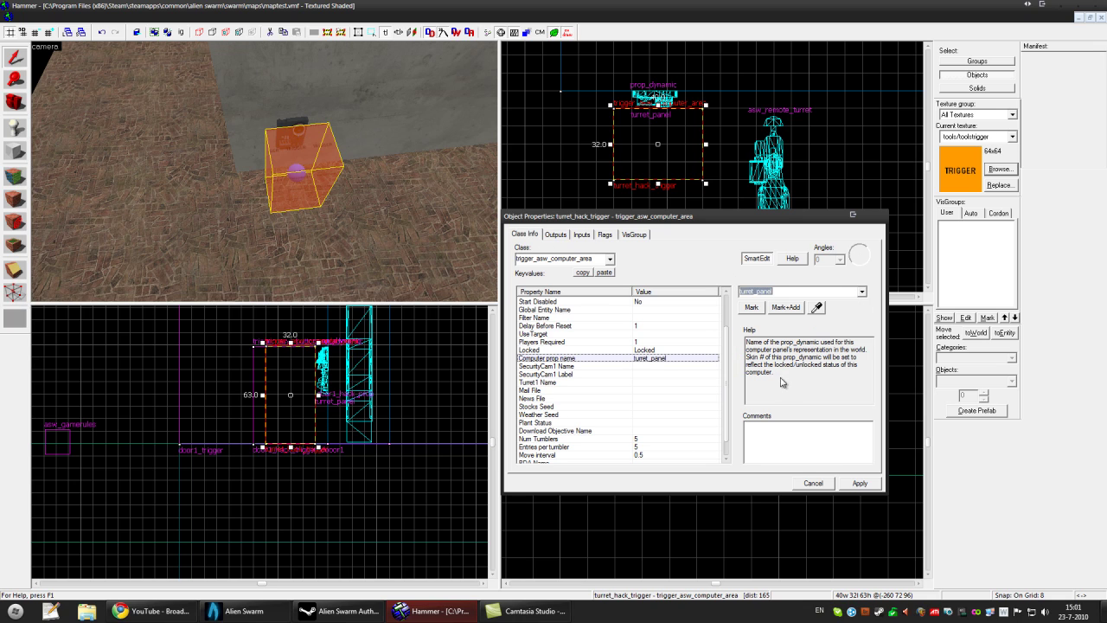
click(859, 483)
Set Turret1 Name to turret1
scroll(730, 402, down, 2)
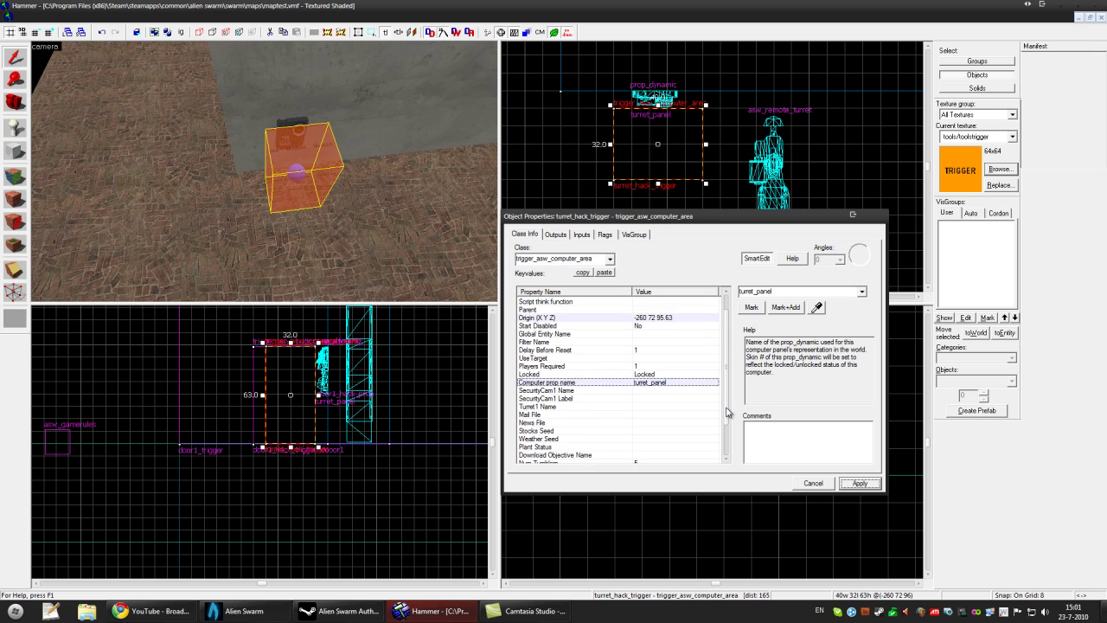
click(594, 391)
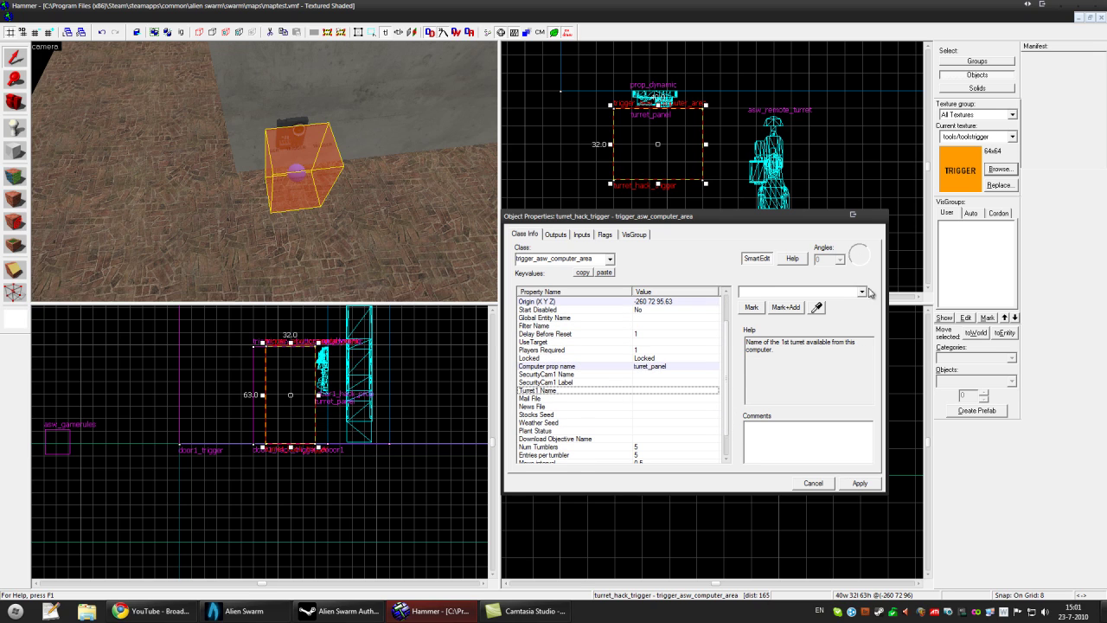
click(863, 292)
click(819, 360)
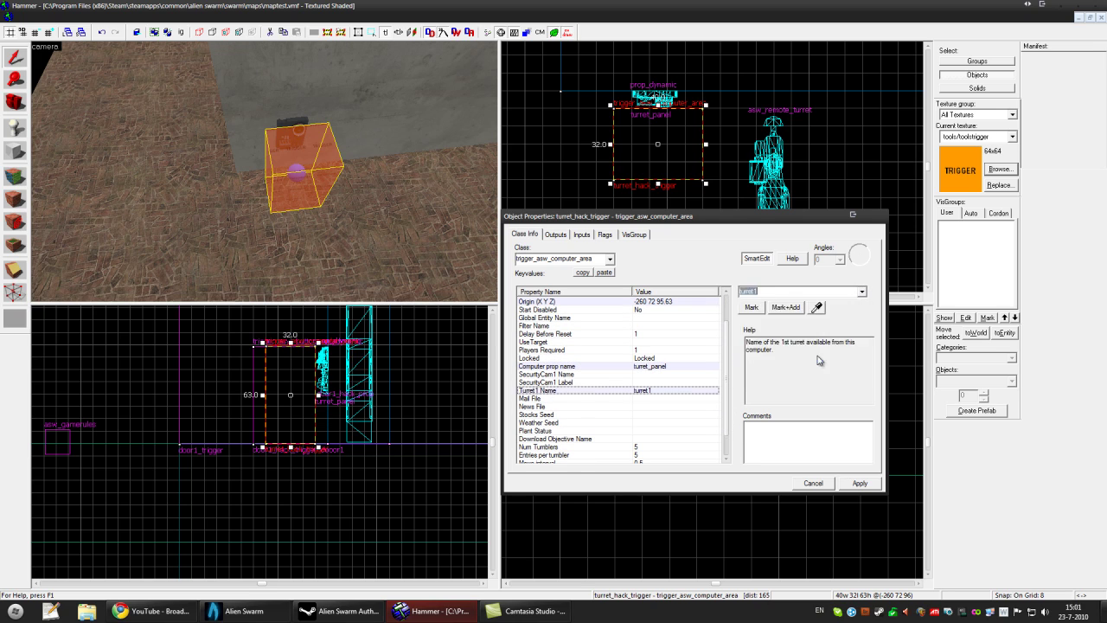
click(859, 483)
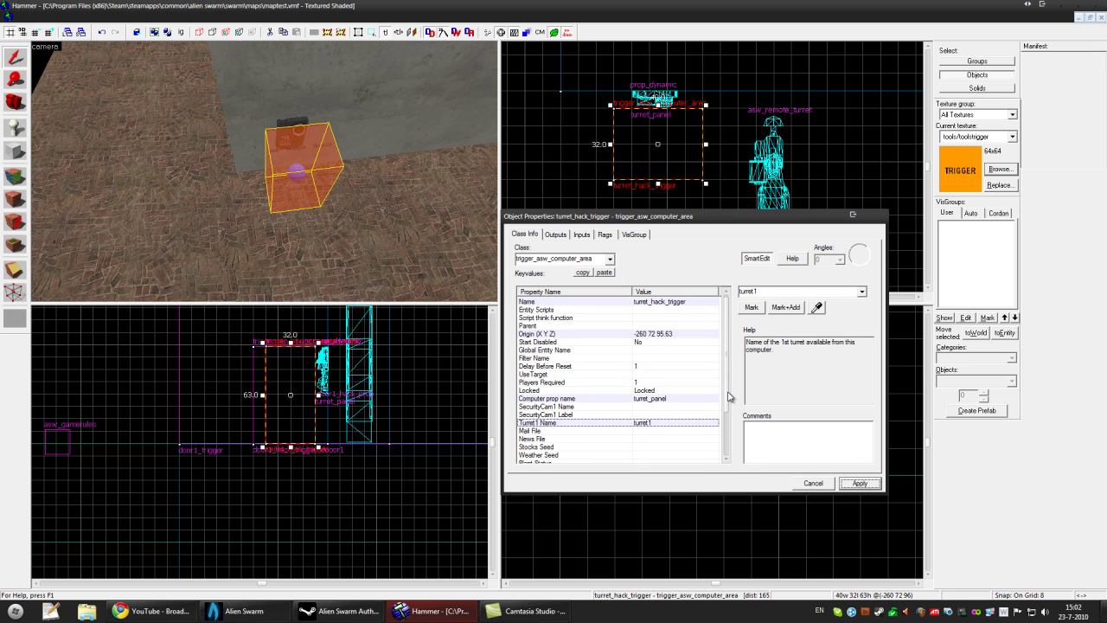
Change Download Time from 10.0 to 0 and close the trigger's properties
scroll(731, 398, down, 2)
click(566, 367)
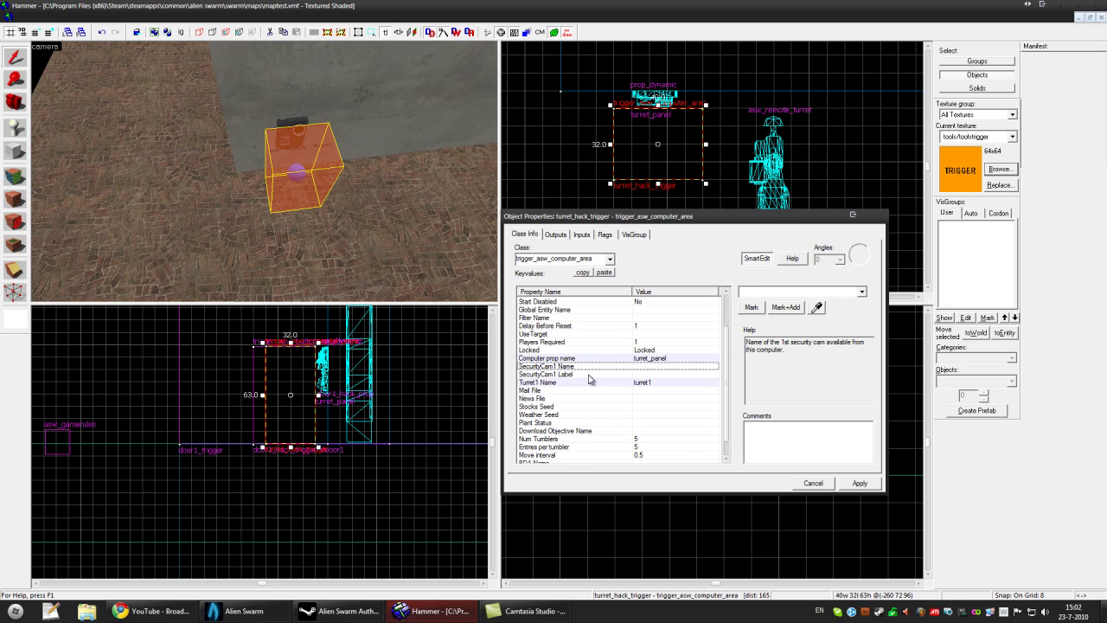
click(571, 374)
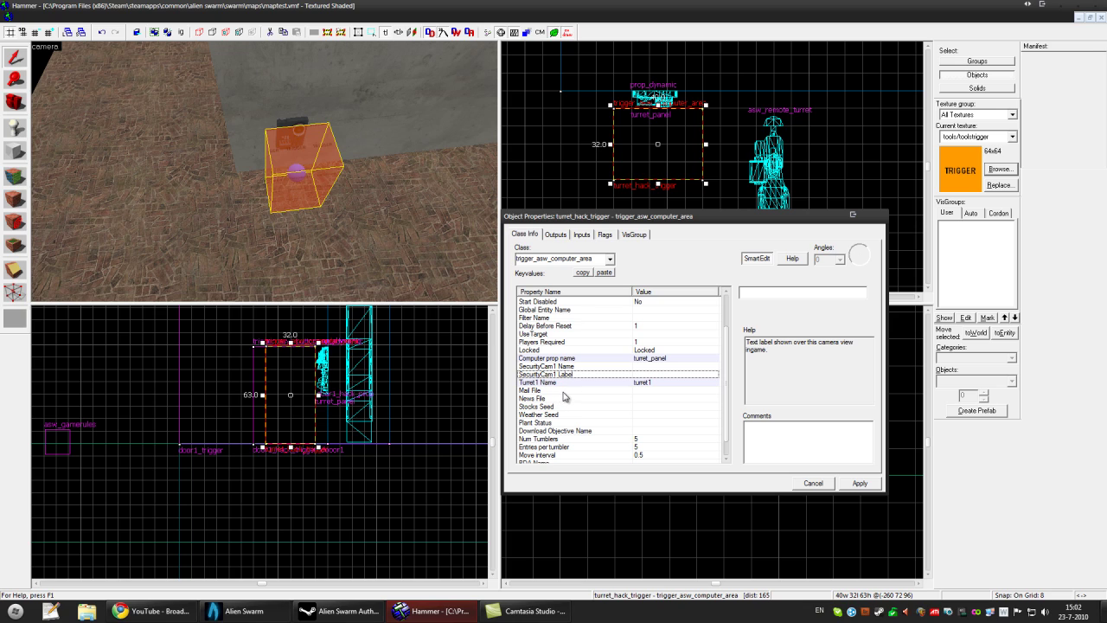
click(562, 391)
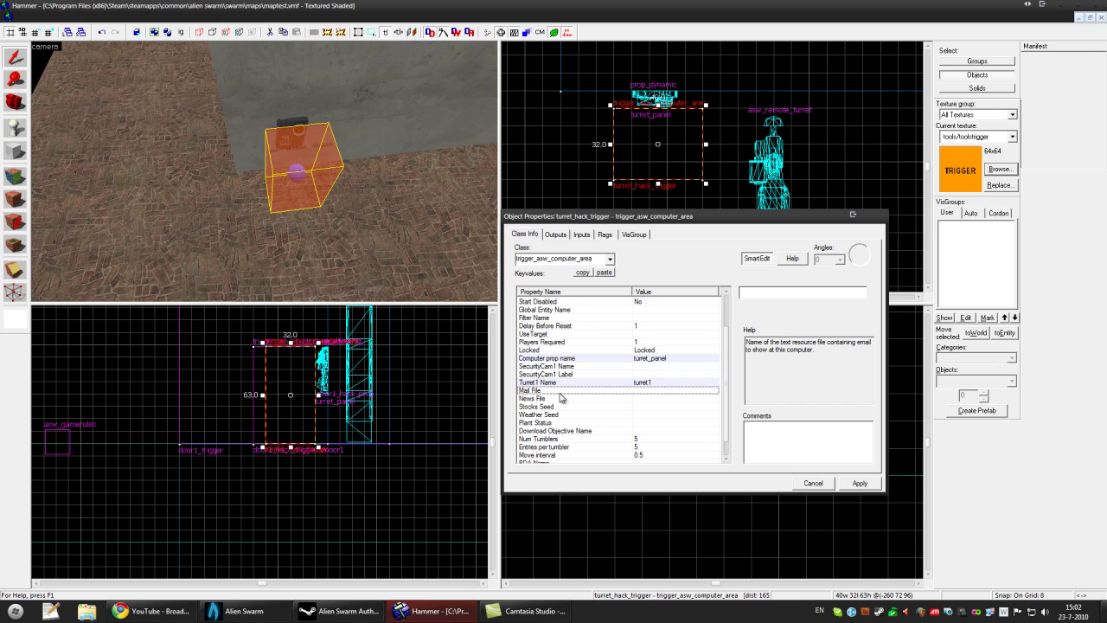
click(562, 407)
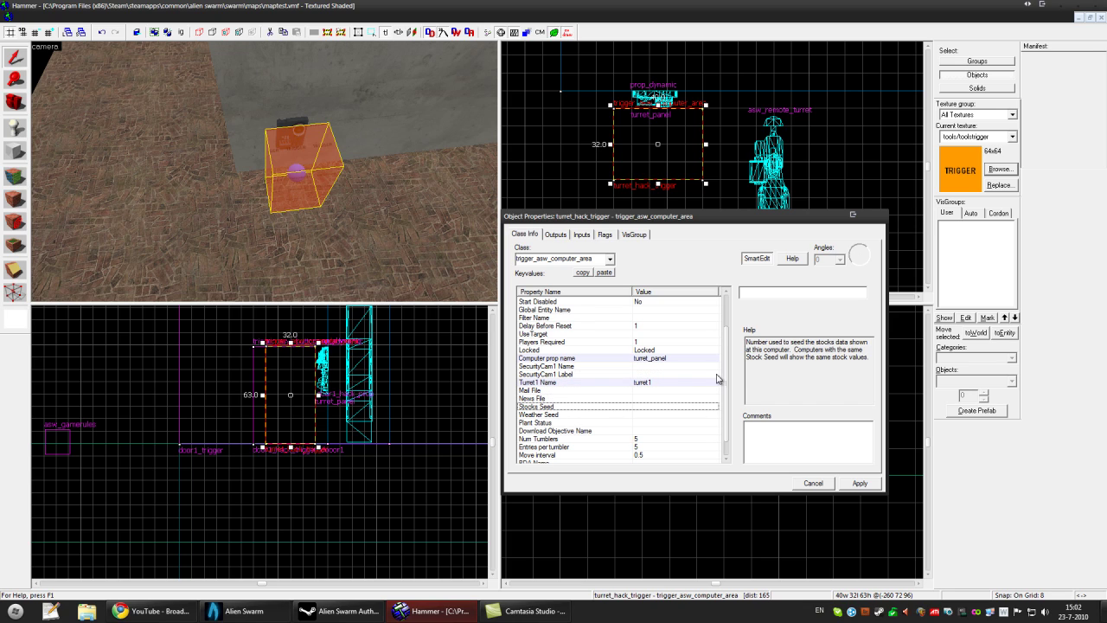
scroll(737, 398, down, 1)
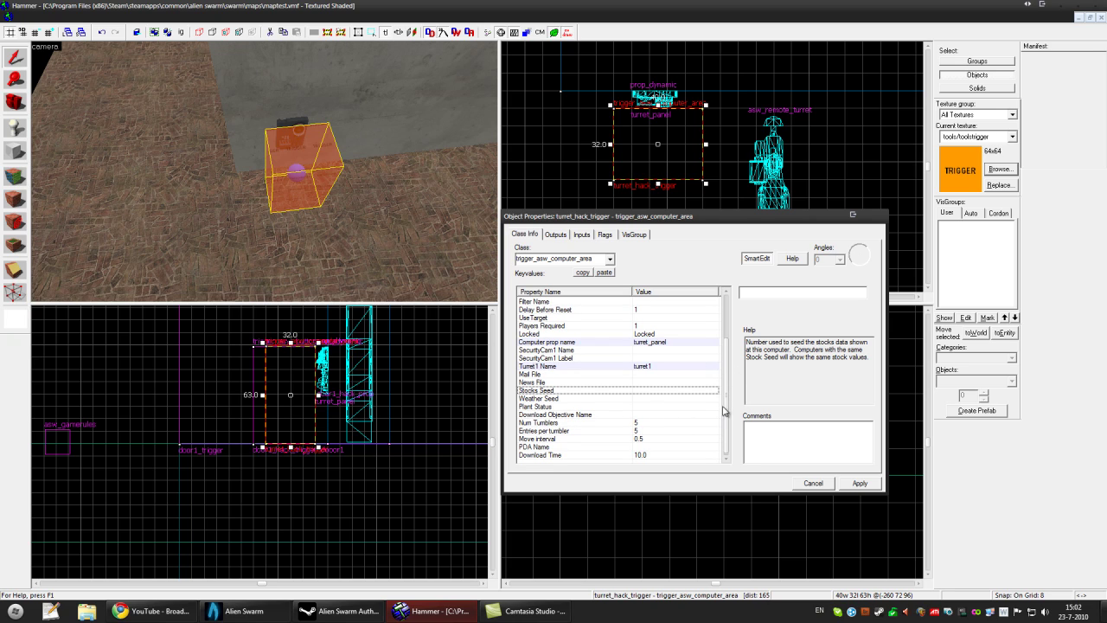
click(653, 455)
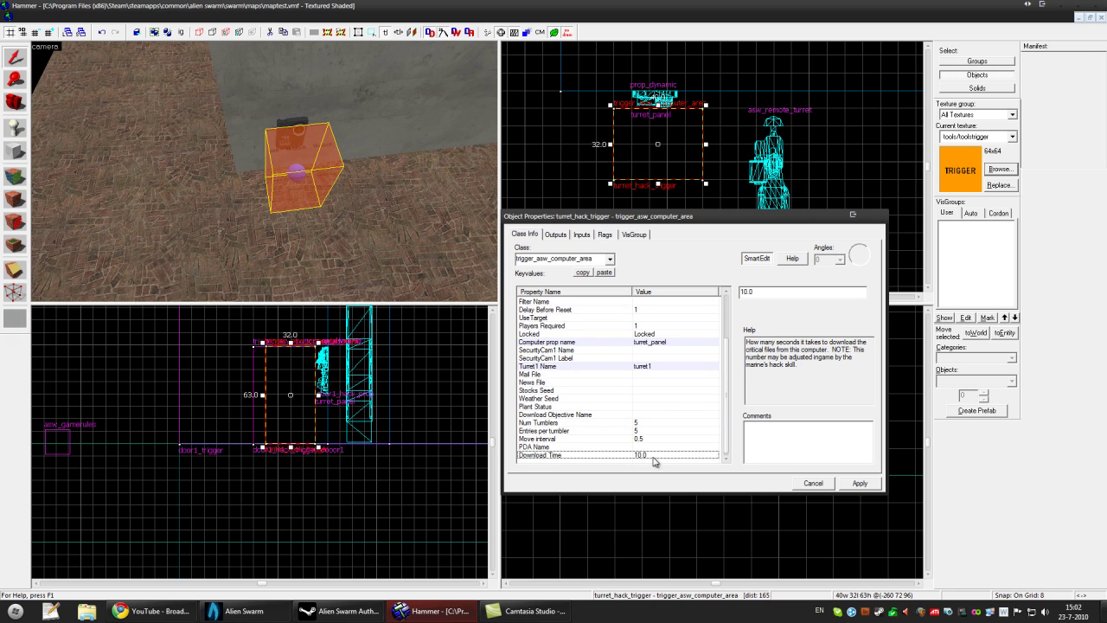
text(0)
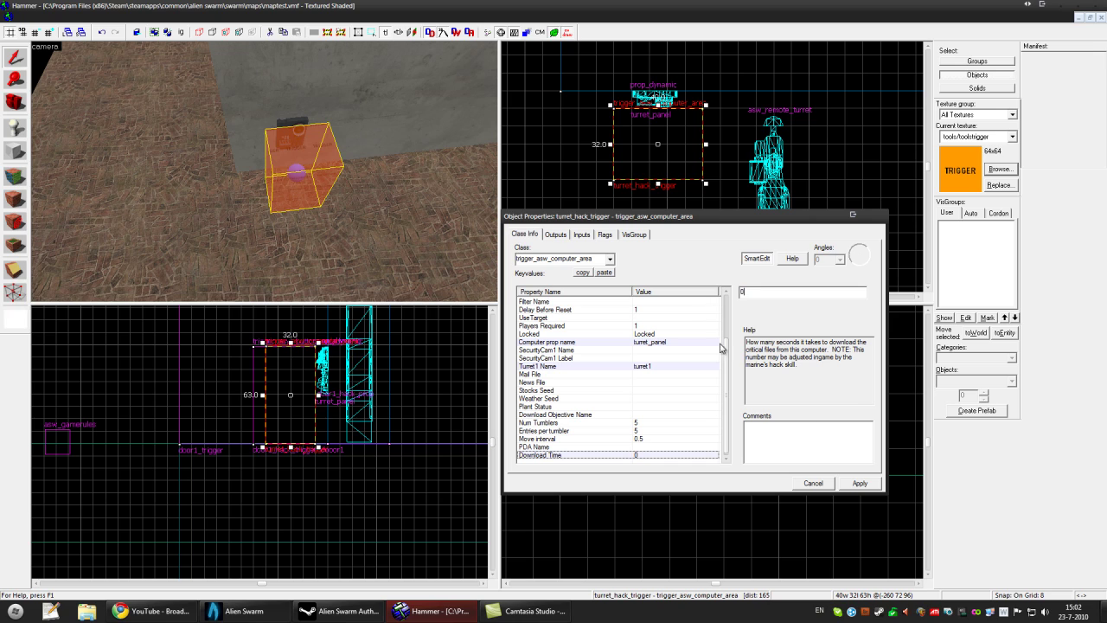
click(859, 483)
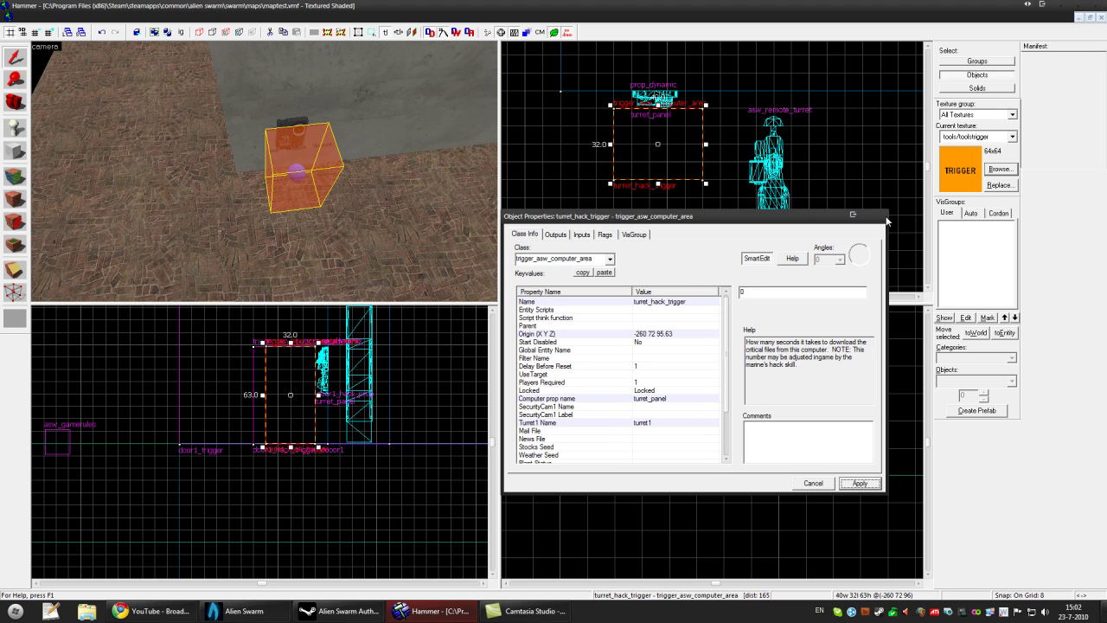
key(Escape)
key(shift+e)
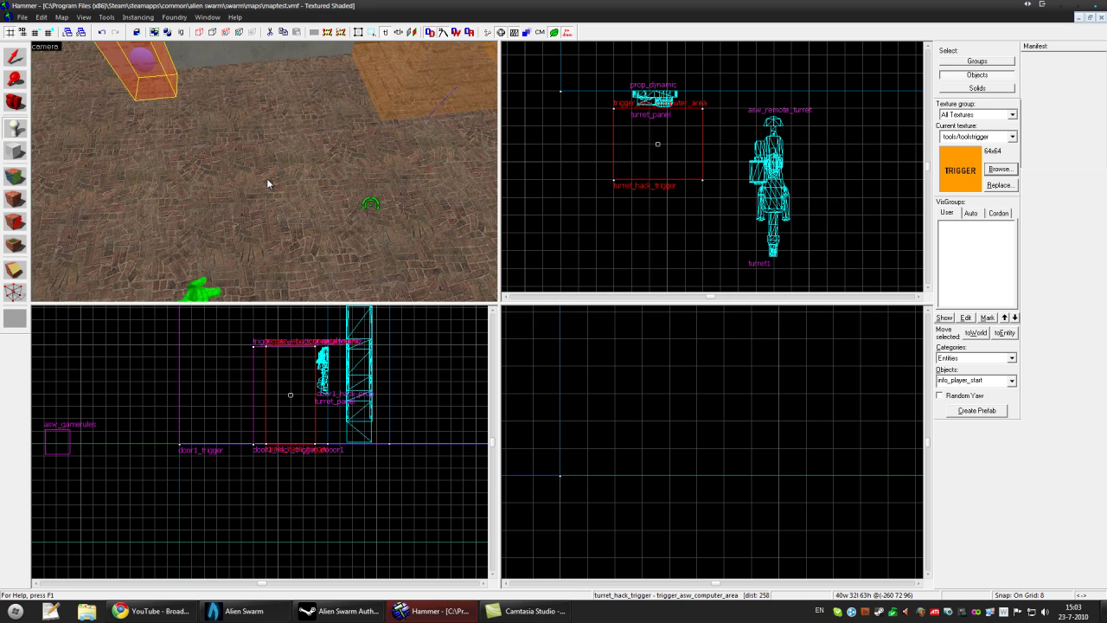
Place a point entity on the floor and change its class to asw_tech_marine_req
click(267, 178)
key(shift+s)
scroll(775, 253, down, 3)
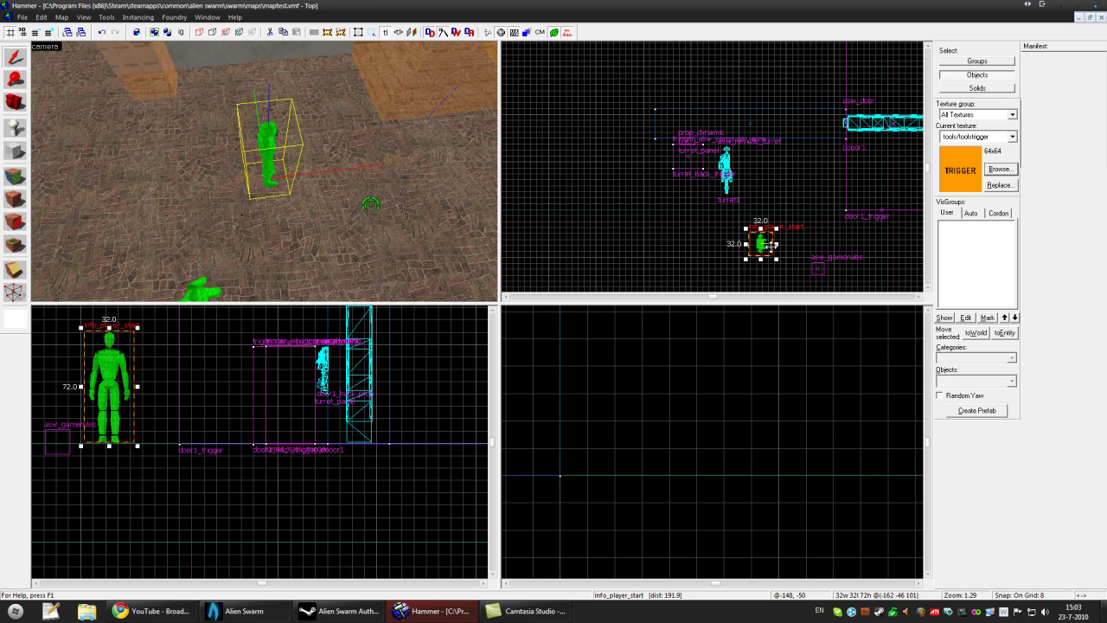
right_click(750, 233)
click(783, 484)
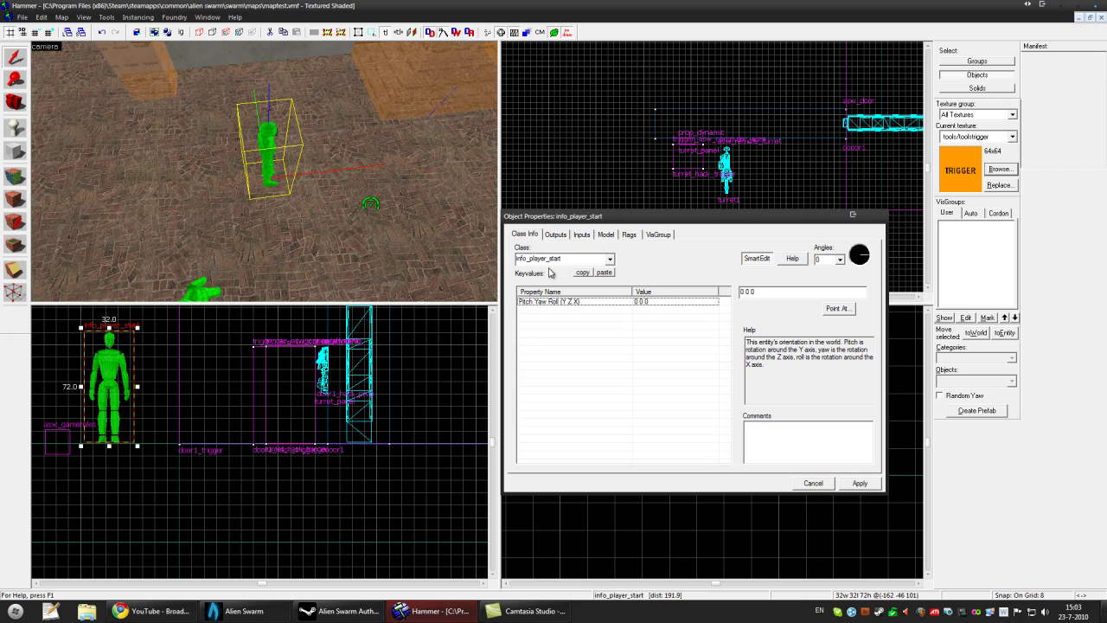
click(610, 260)
text(t)
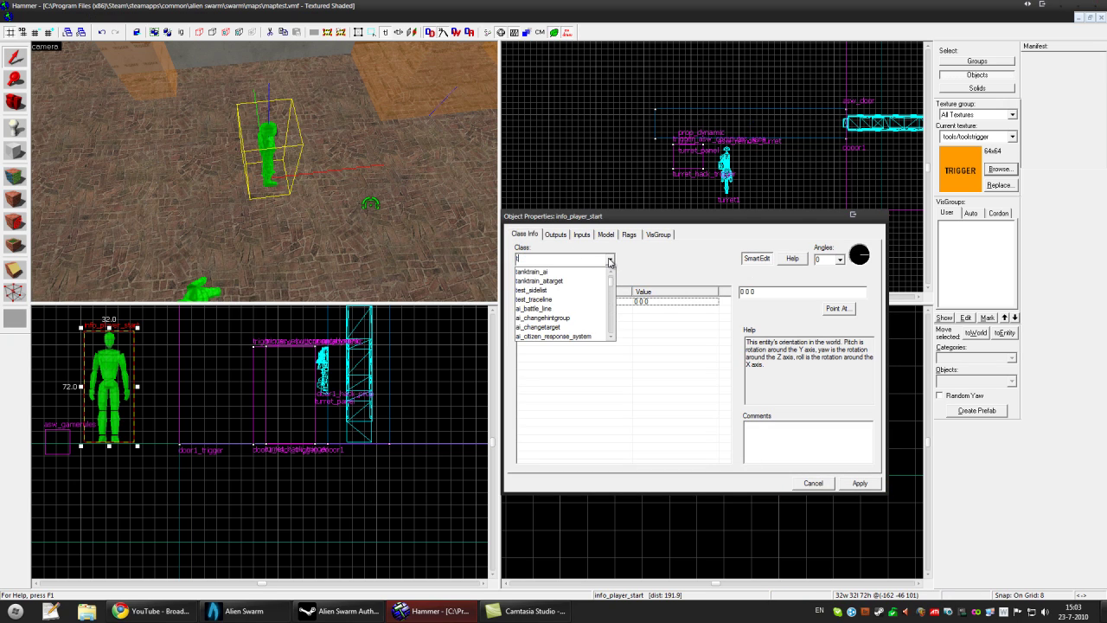
text(ec)
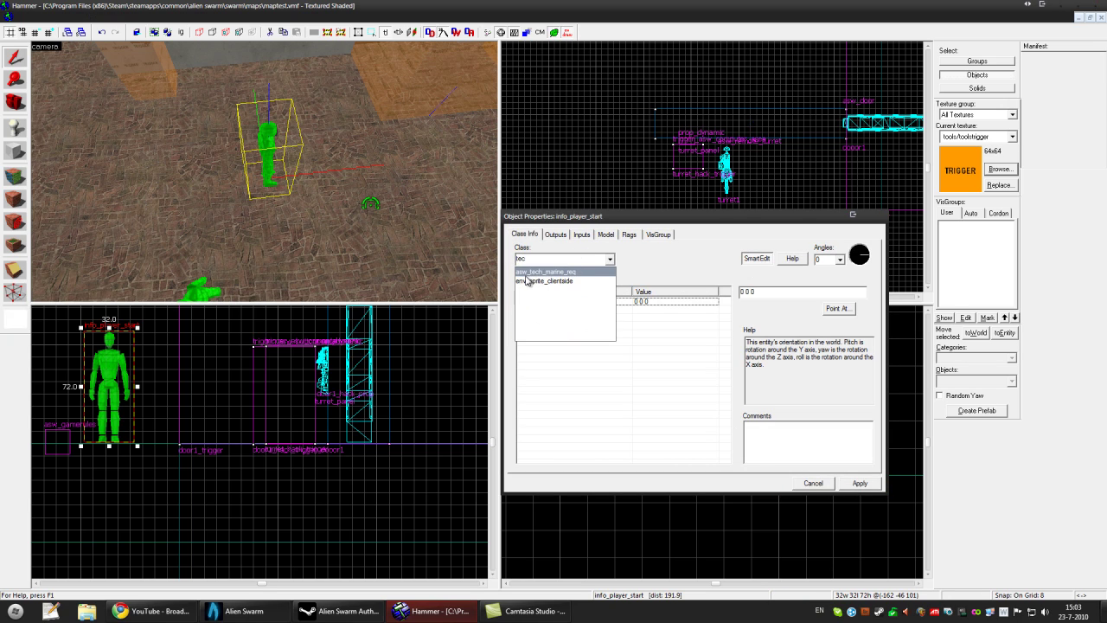
click(564, 273)
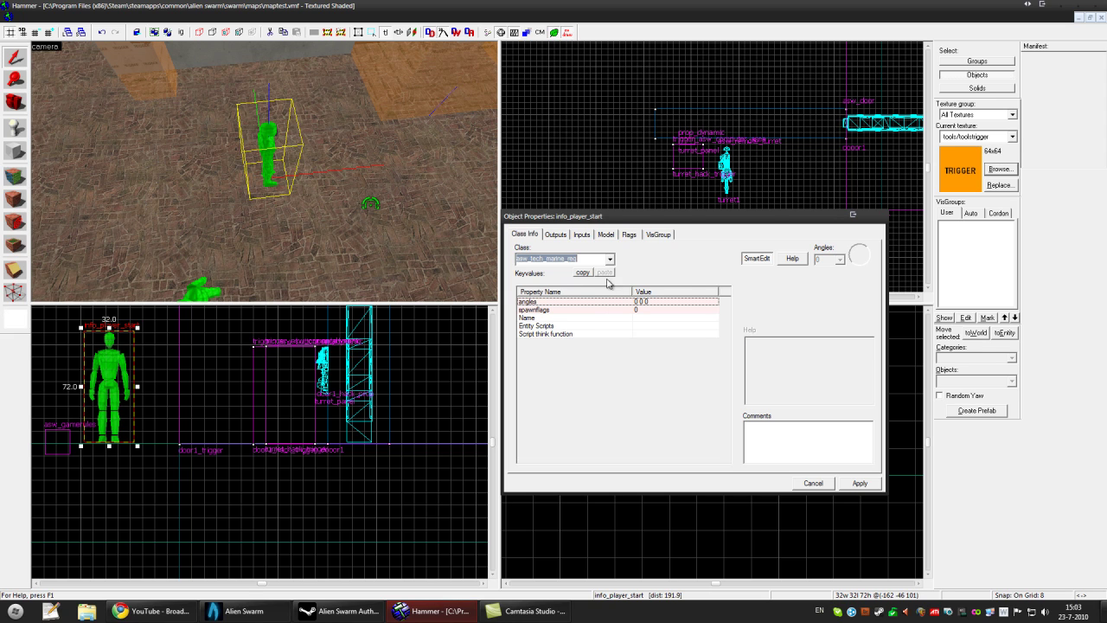
click(861, 485)
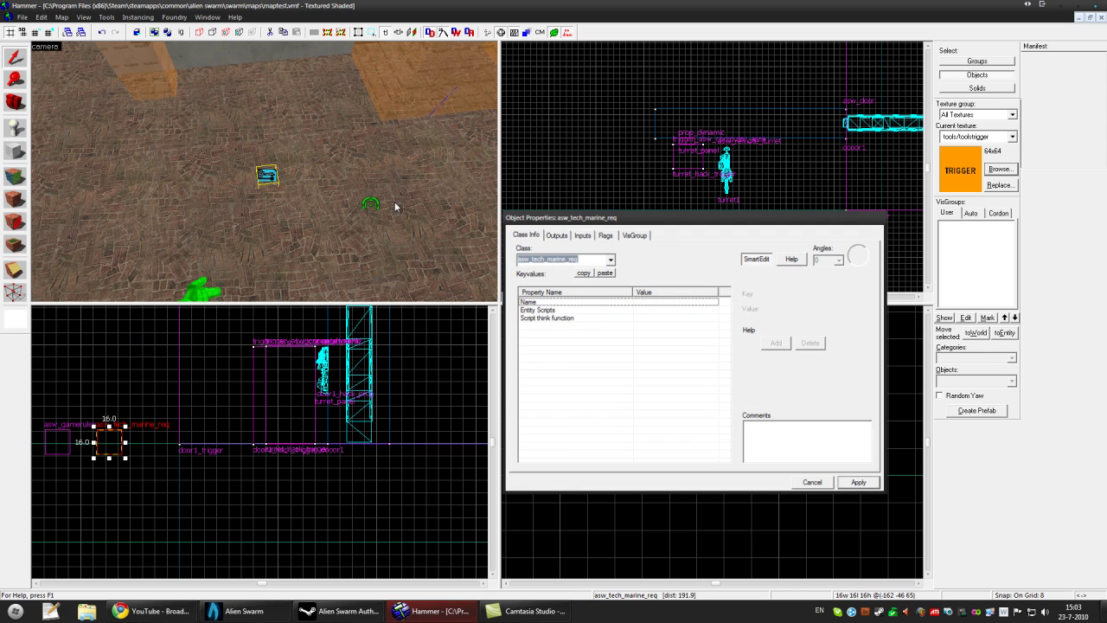
scroll(287, 187, up, 2)
key(Escape)
scroll(268, 180, up, 2)
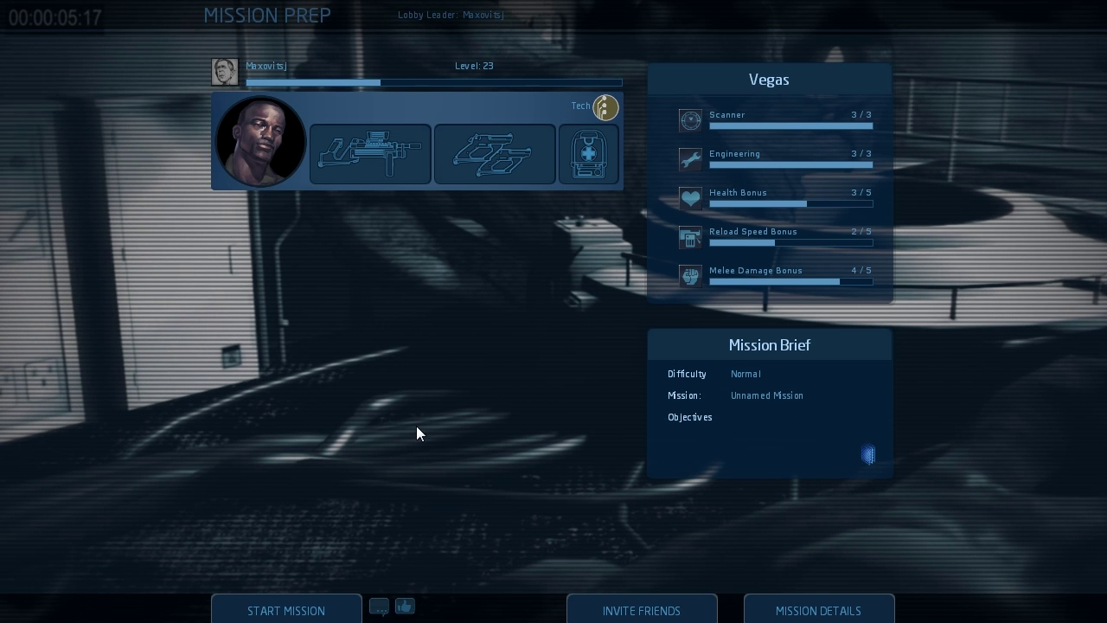
Start the mission from Mission Prep with Tech marine Vegas on Normal difficulty
click(344, 607)
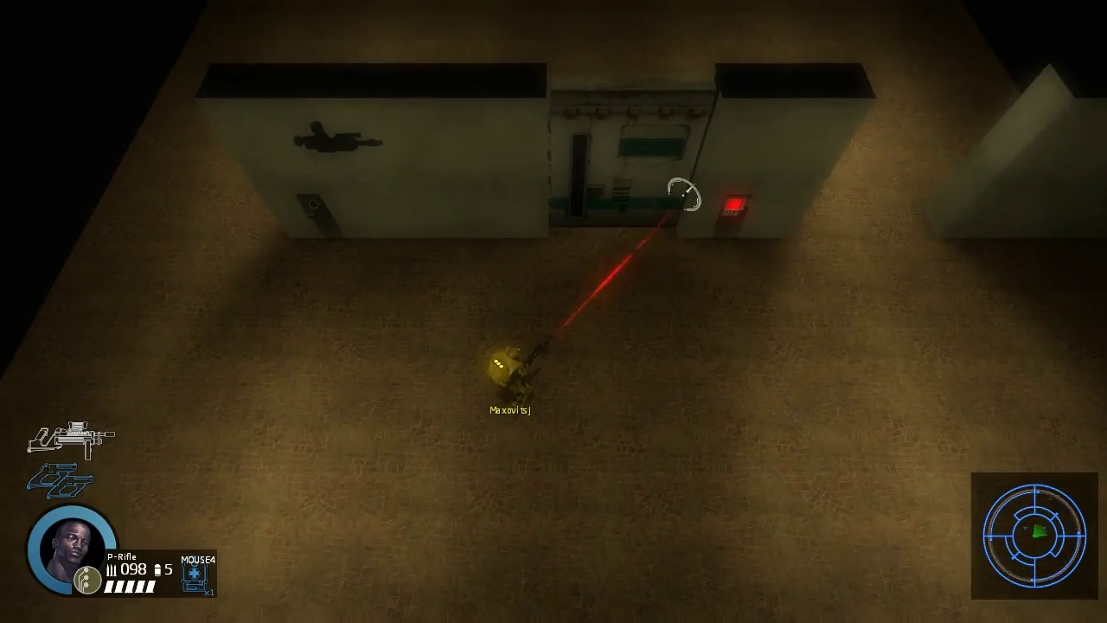
Walk to the wall computer and hack it by aligning the second and fifth columns
key(a)
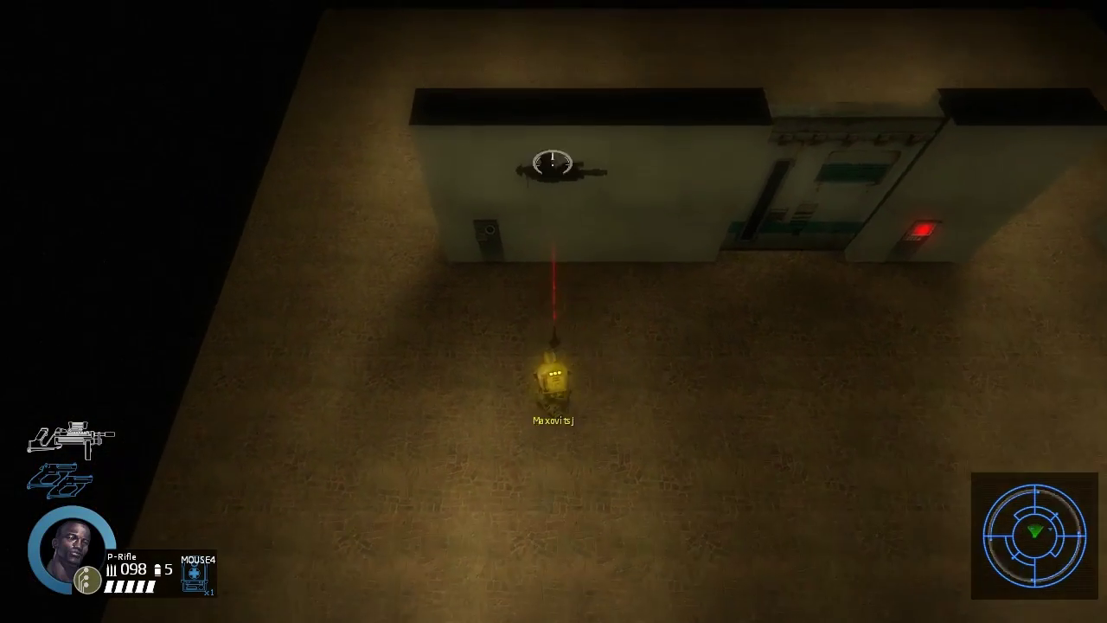
key(w)
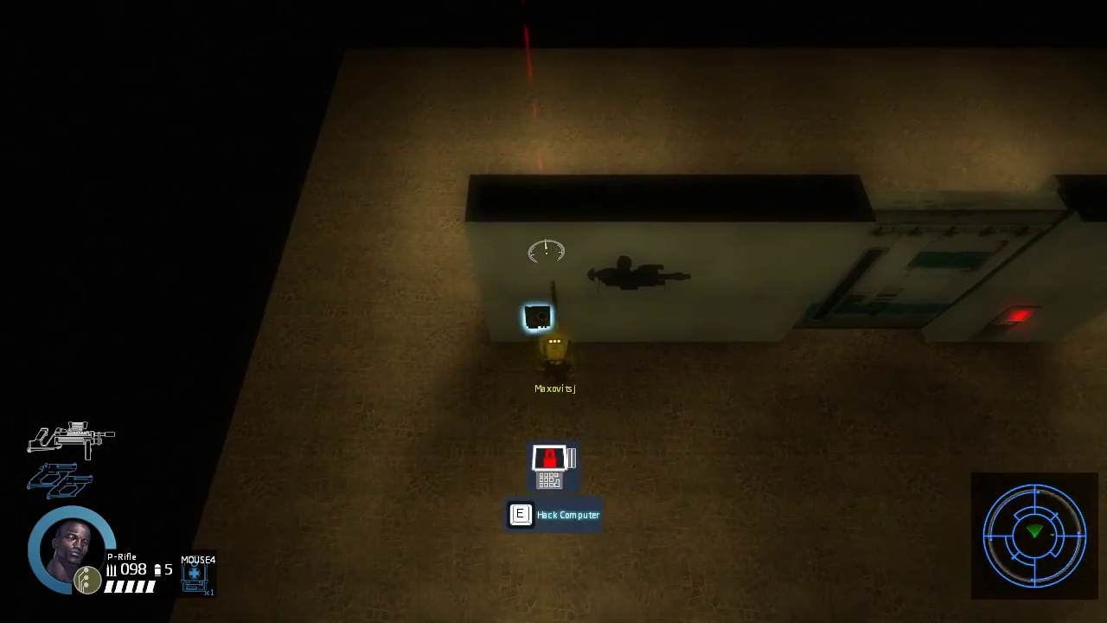
key(e)
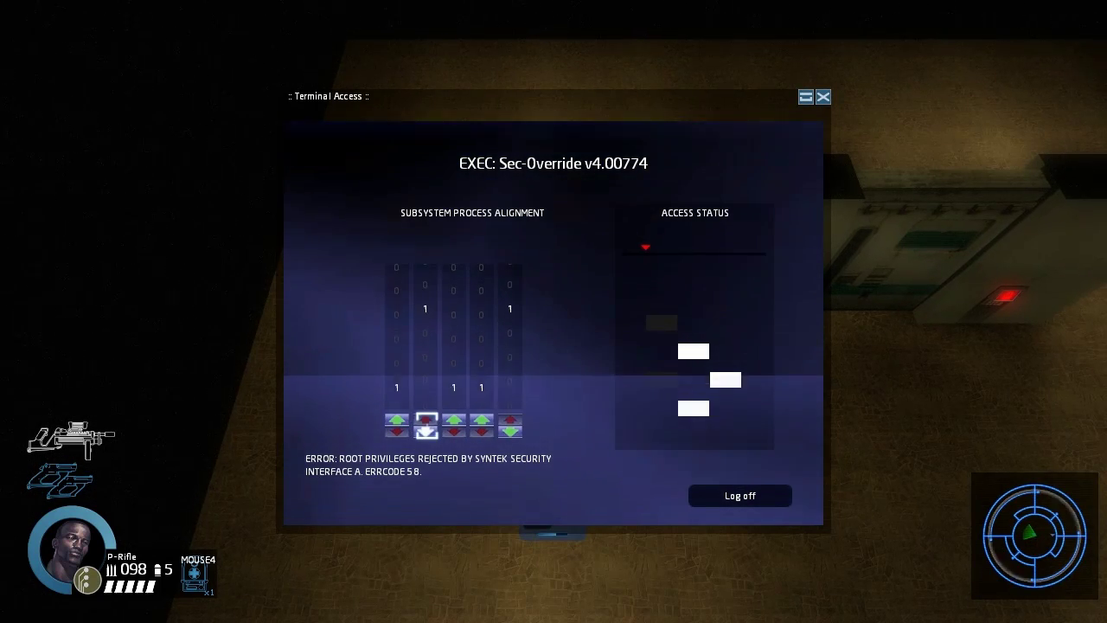
click(426, 422)
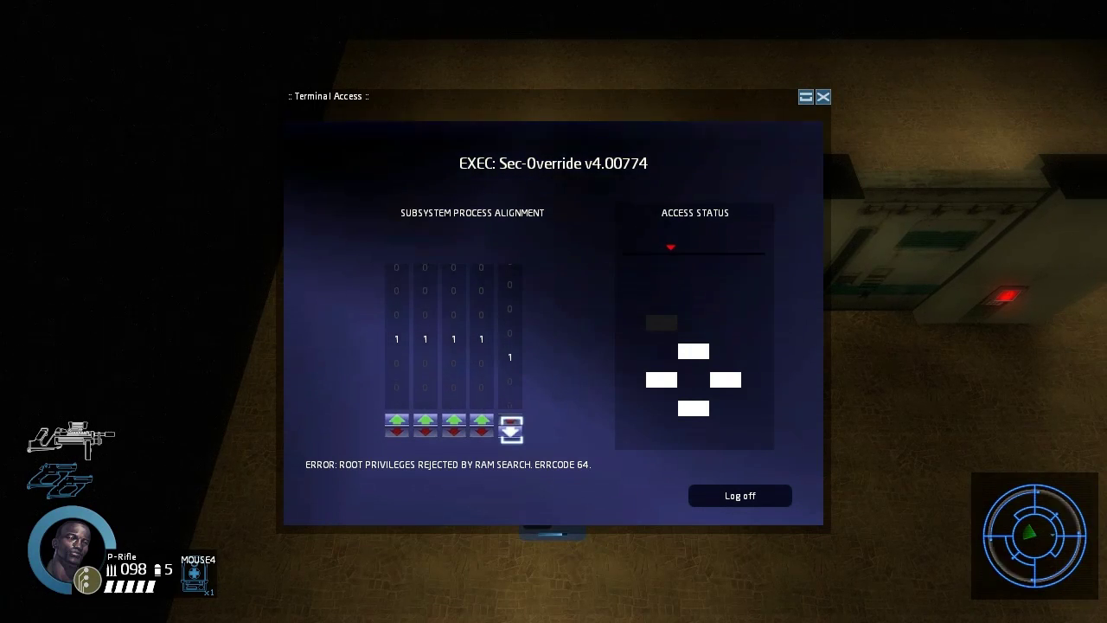
click(511, 430)
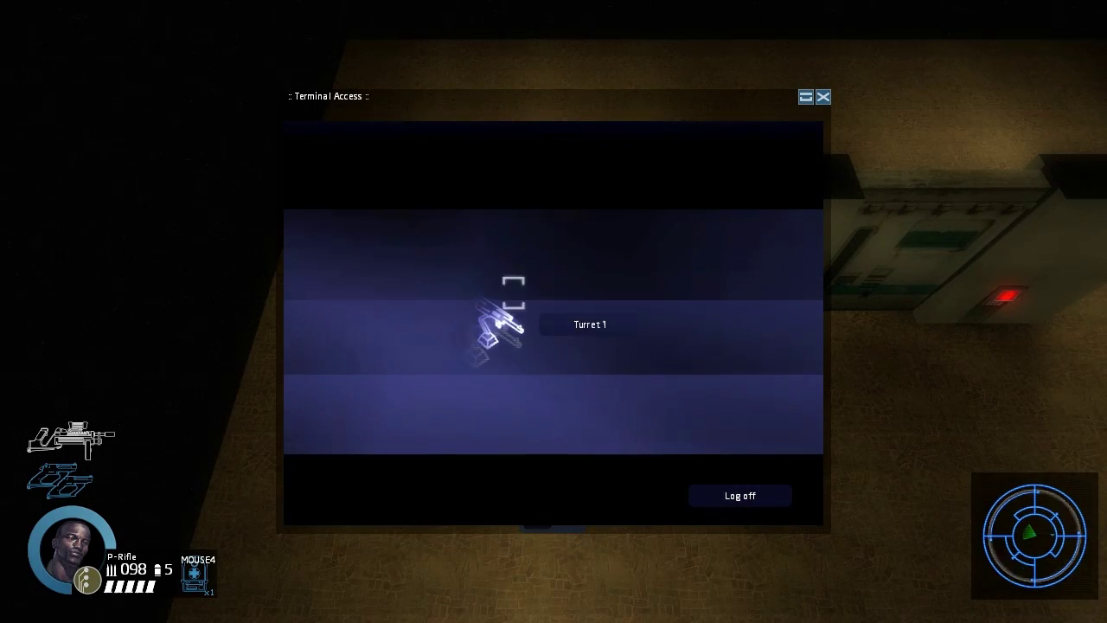
Take control of Turret 1, fire it twice, then log off
click(615, 334)
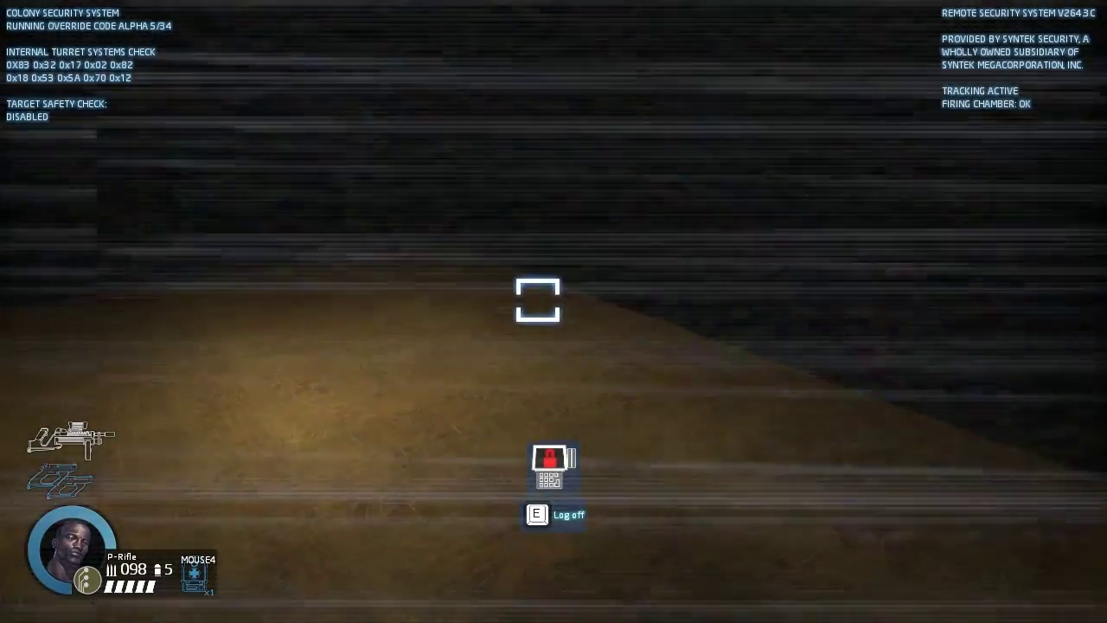
click(545, 299)
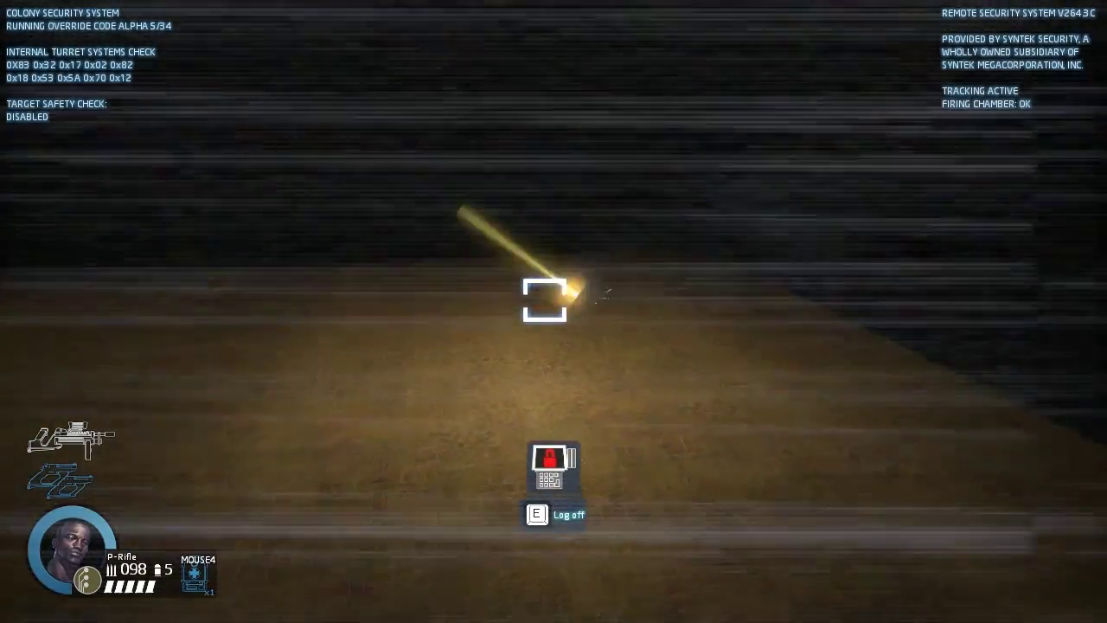
click(543, 300)
key(e)
key(d)
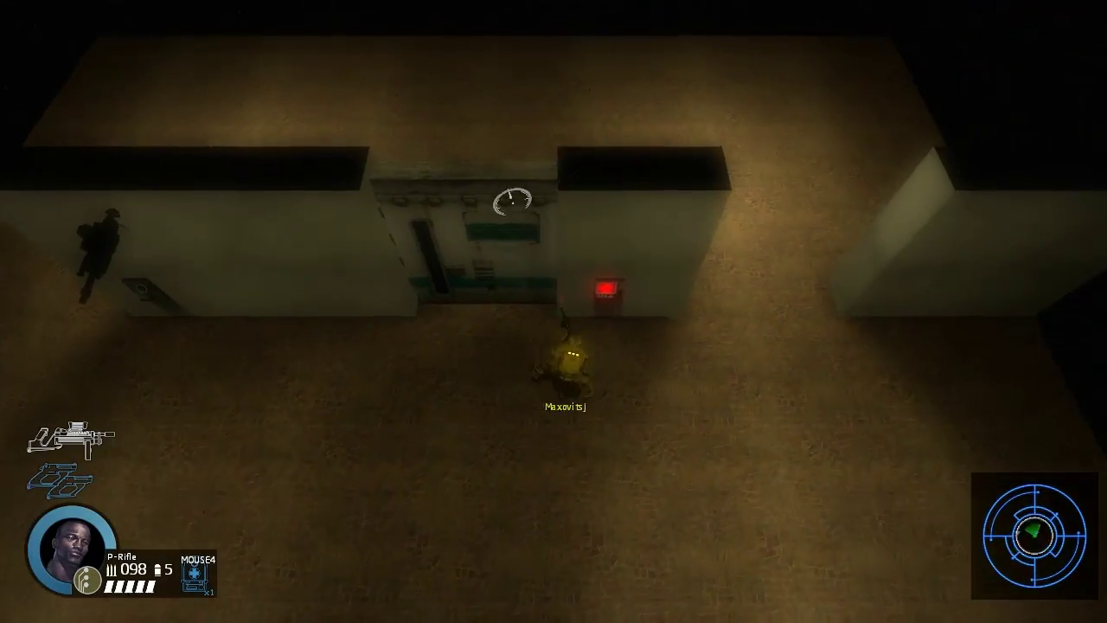
Hack the door panel by completing the circuit, then walk past the opened door
key(a)
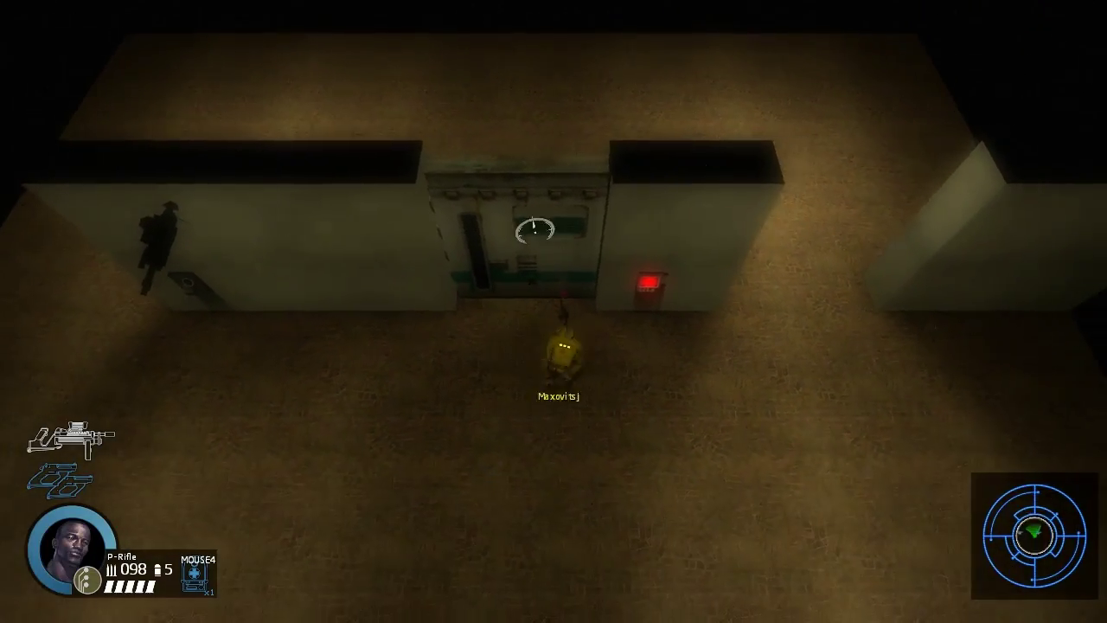
key(d)
key(e)
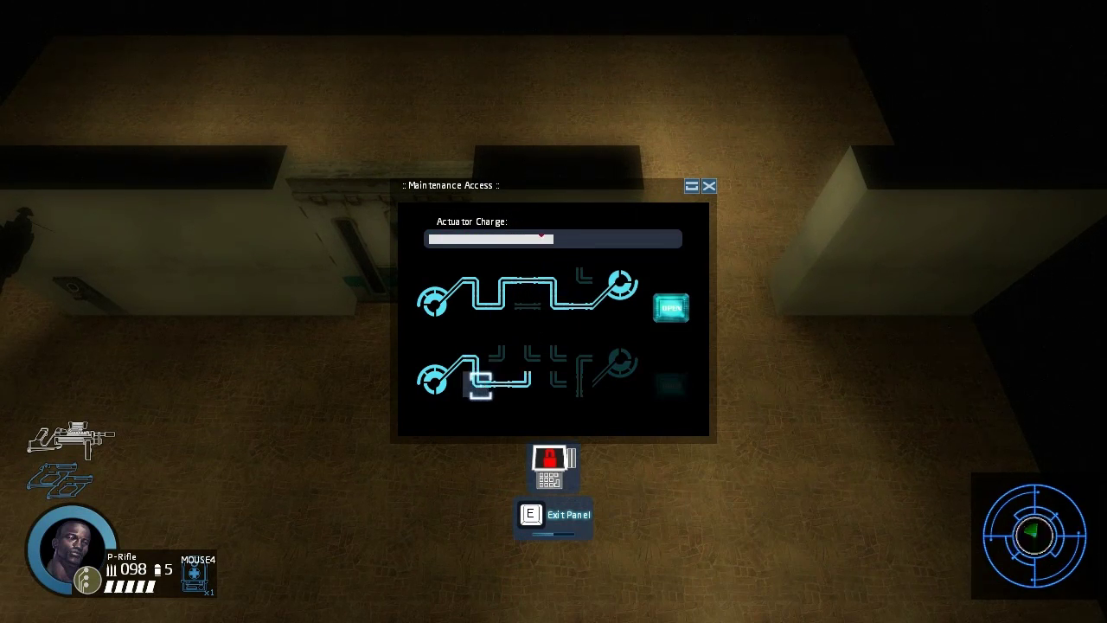
click(573, 380)
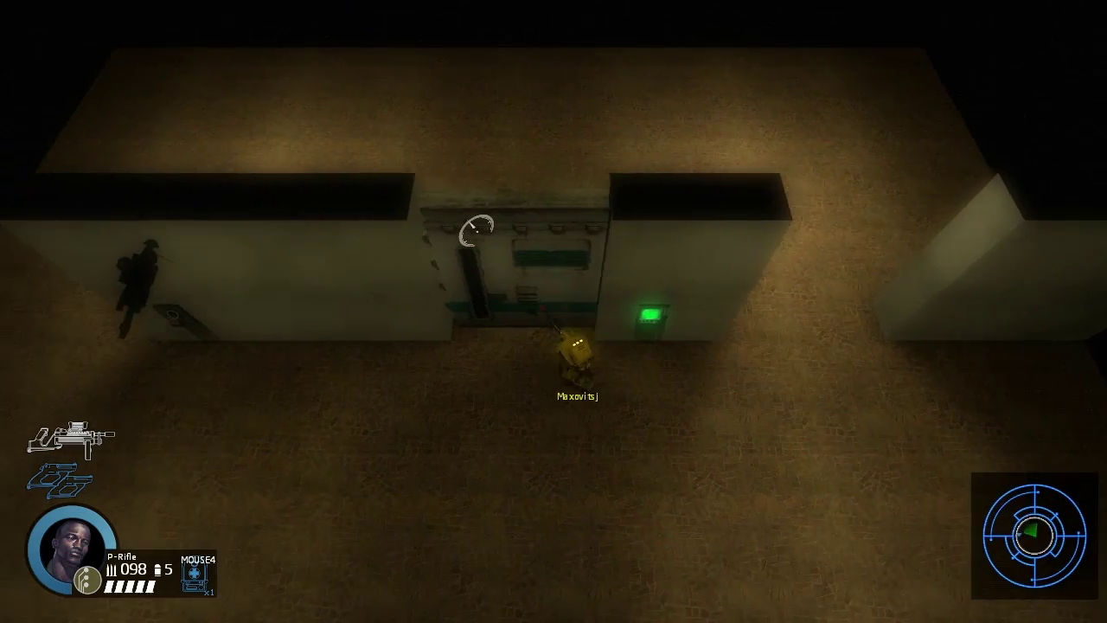
key(a)
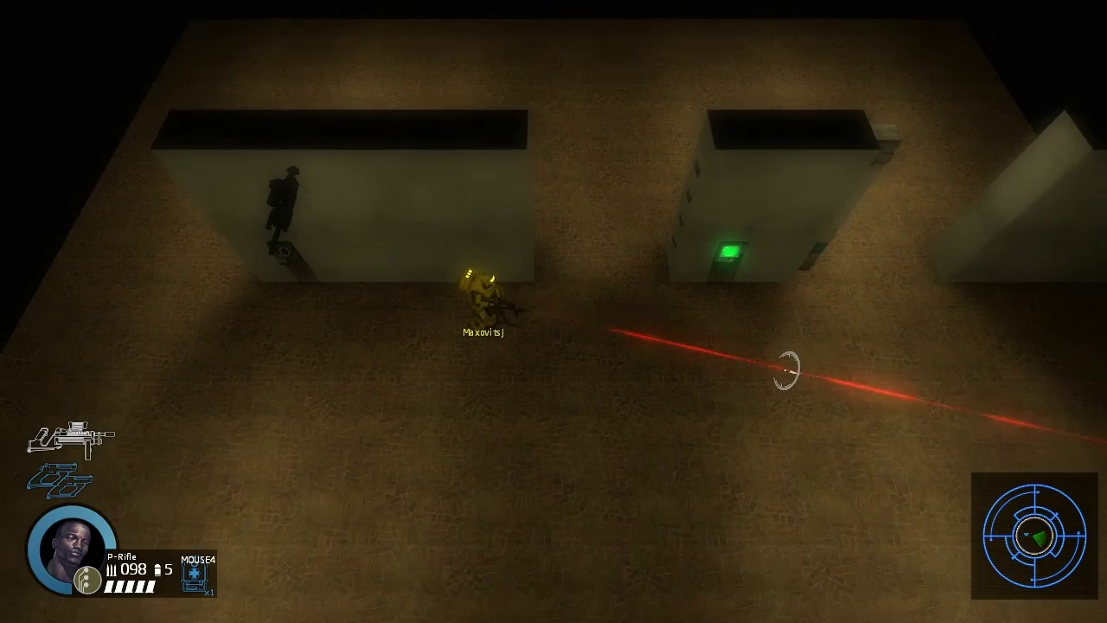